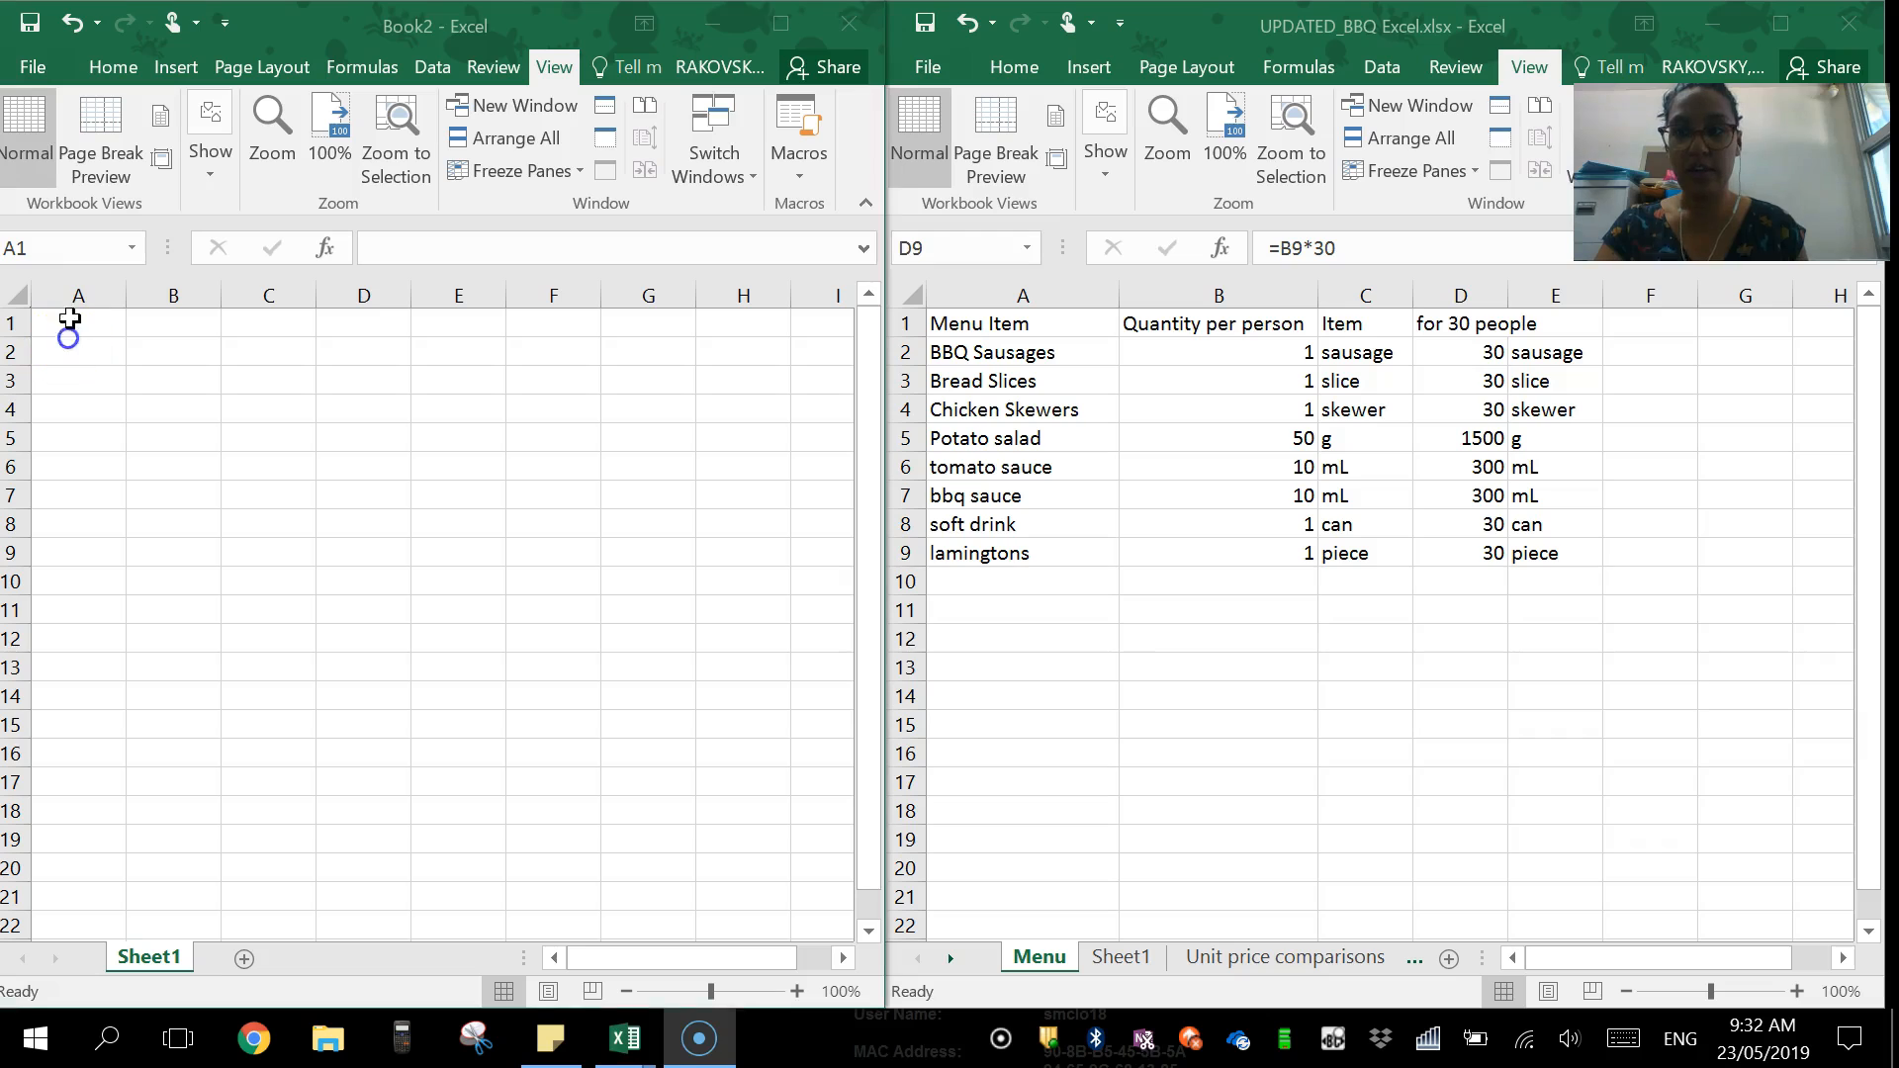
Enter the heading "Menu Item" in cell A1 of Book2 and widen column A to fit the item names
text(Menu Item)
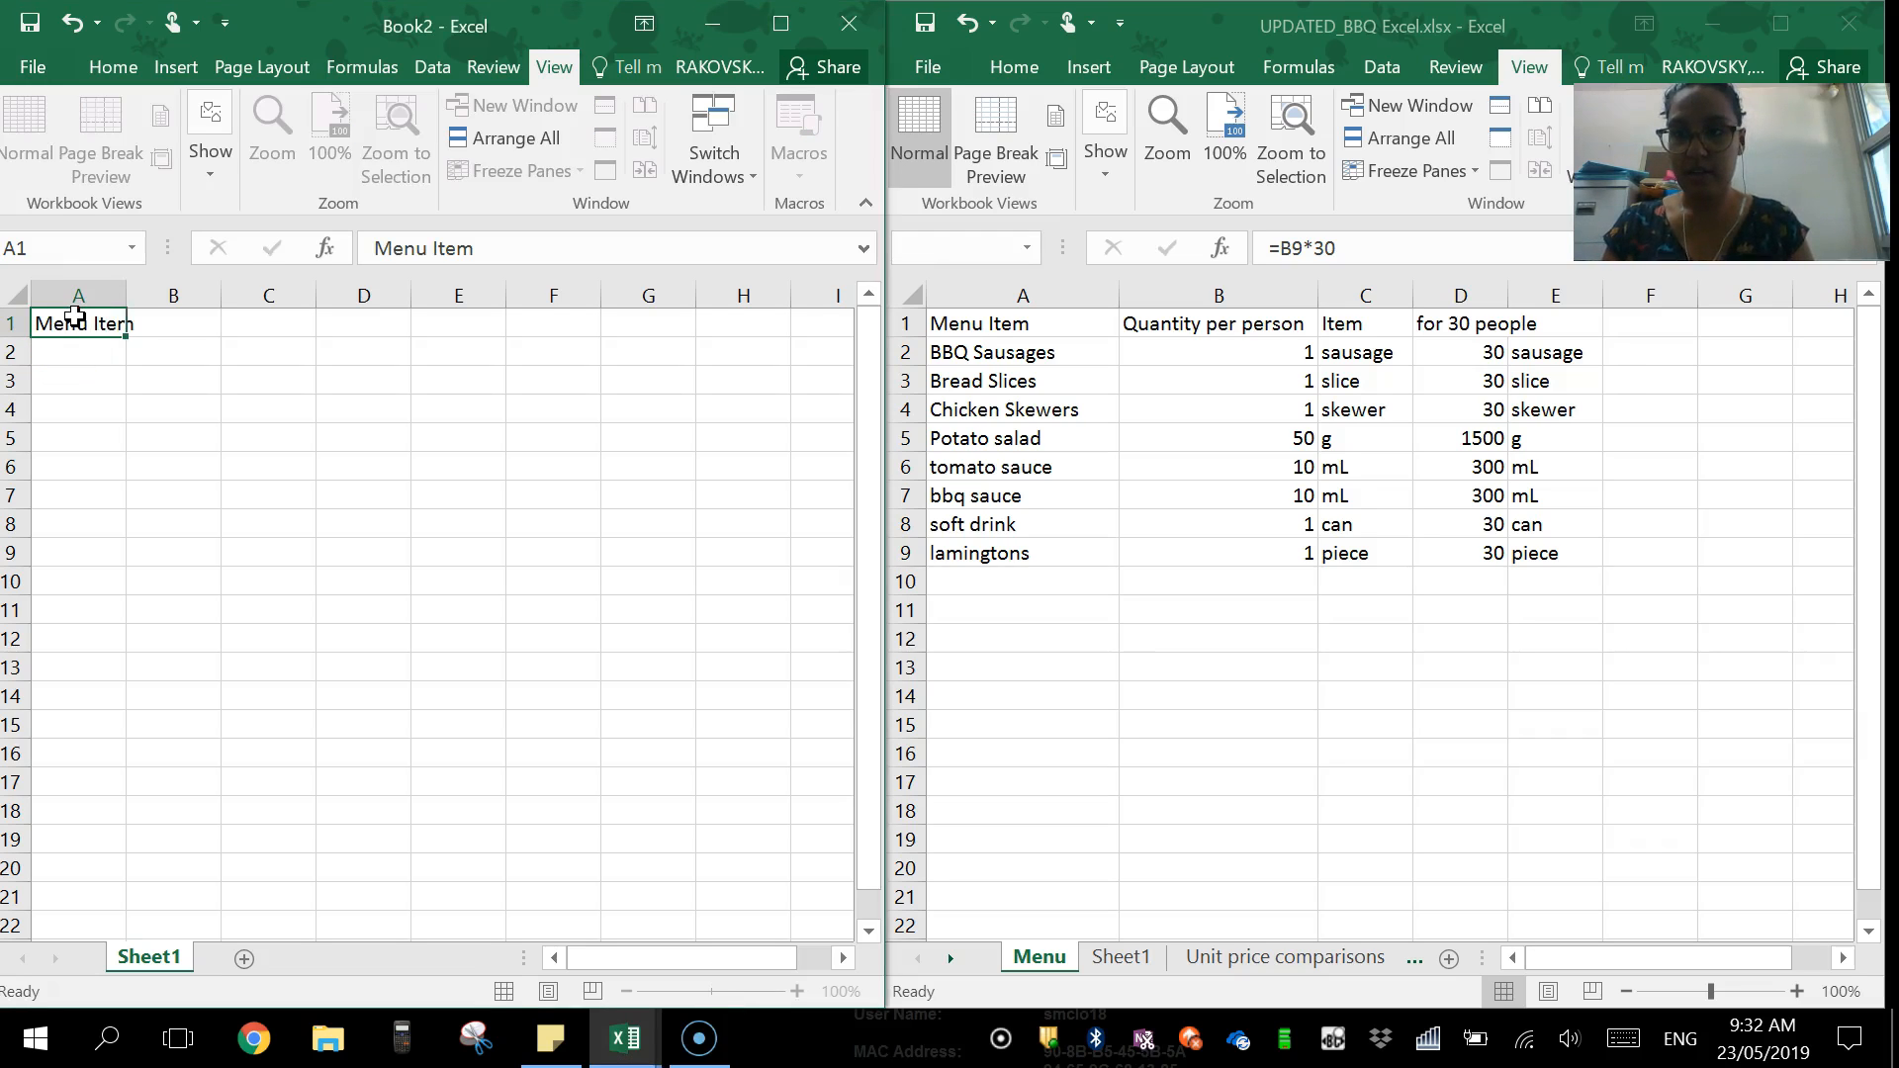
key(Return)
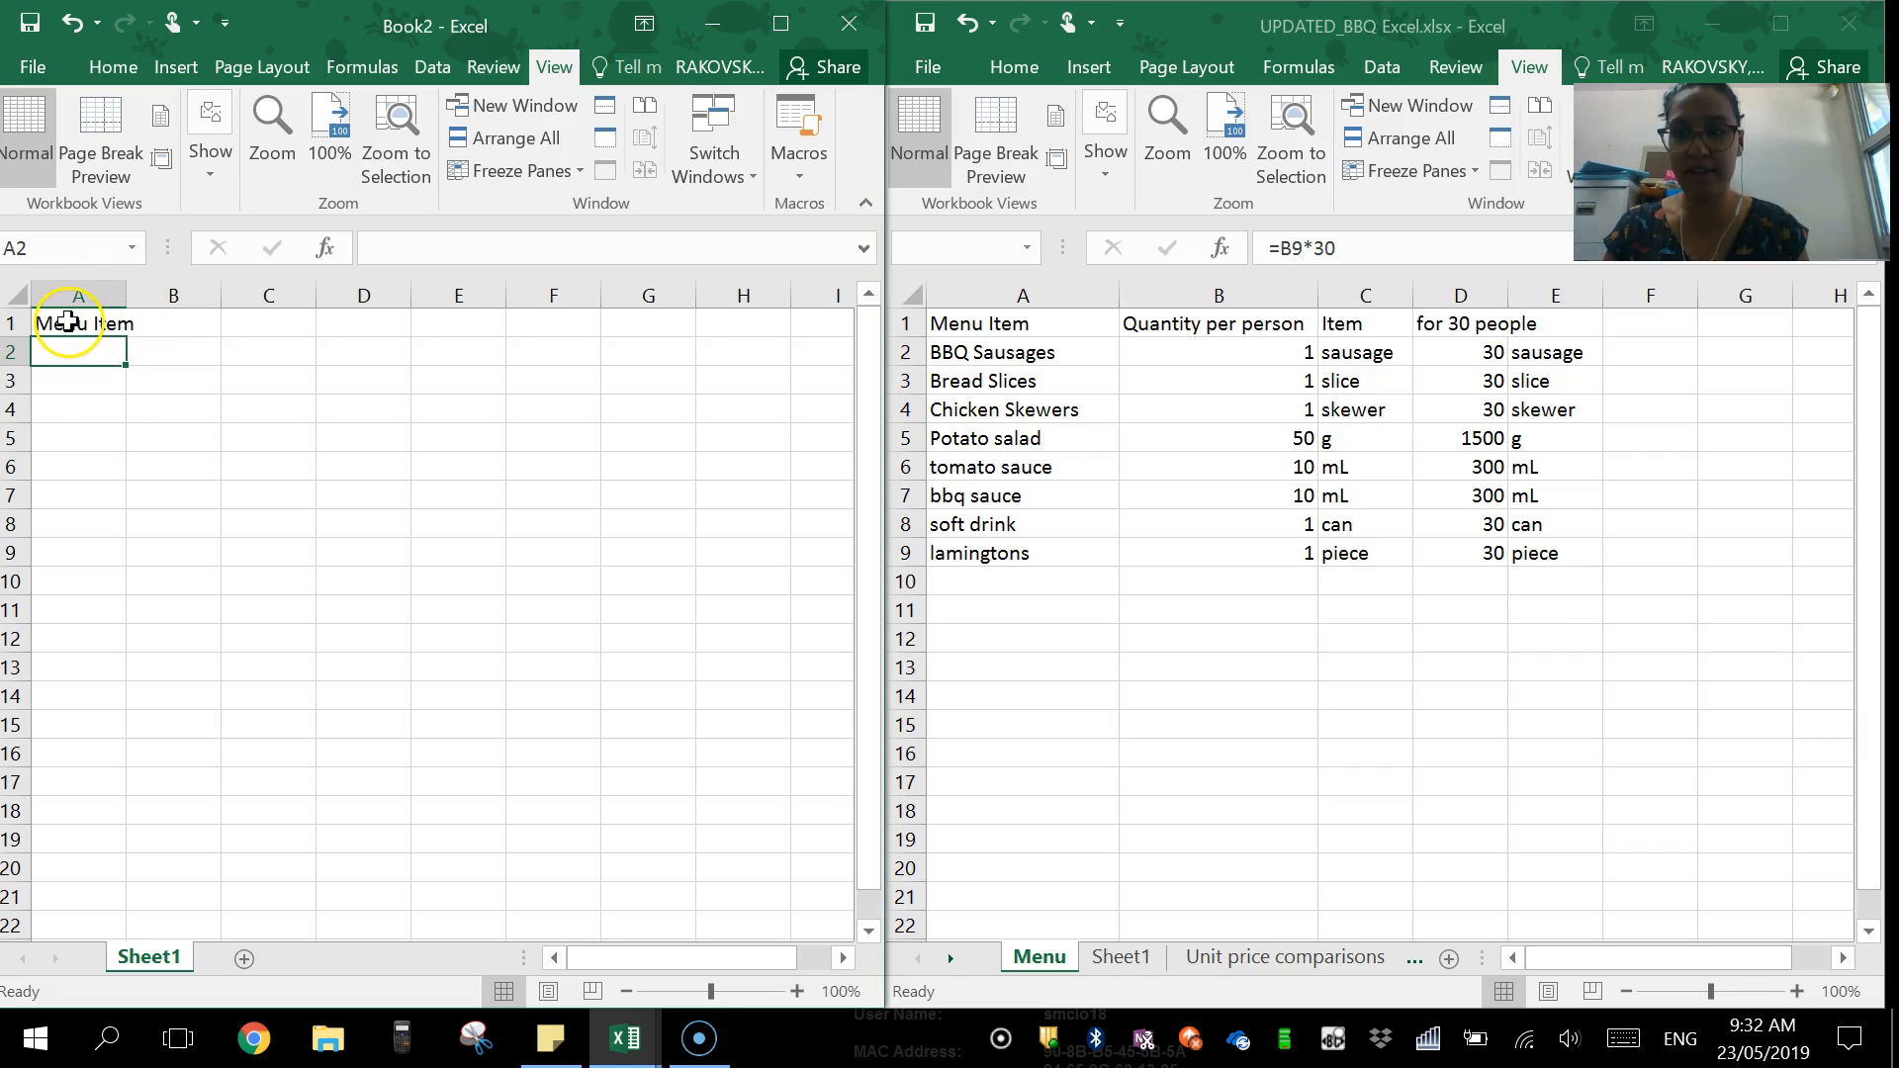
drag(129, 293, 218, 289)
click(204, 346)
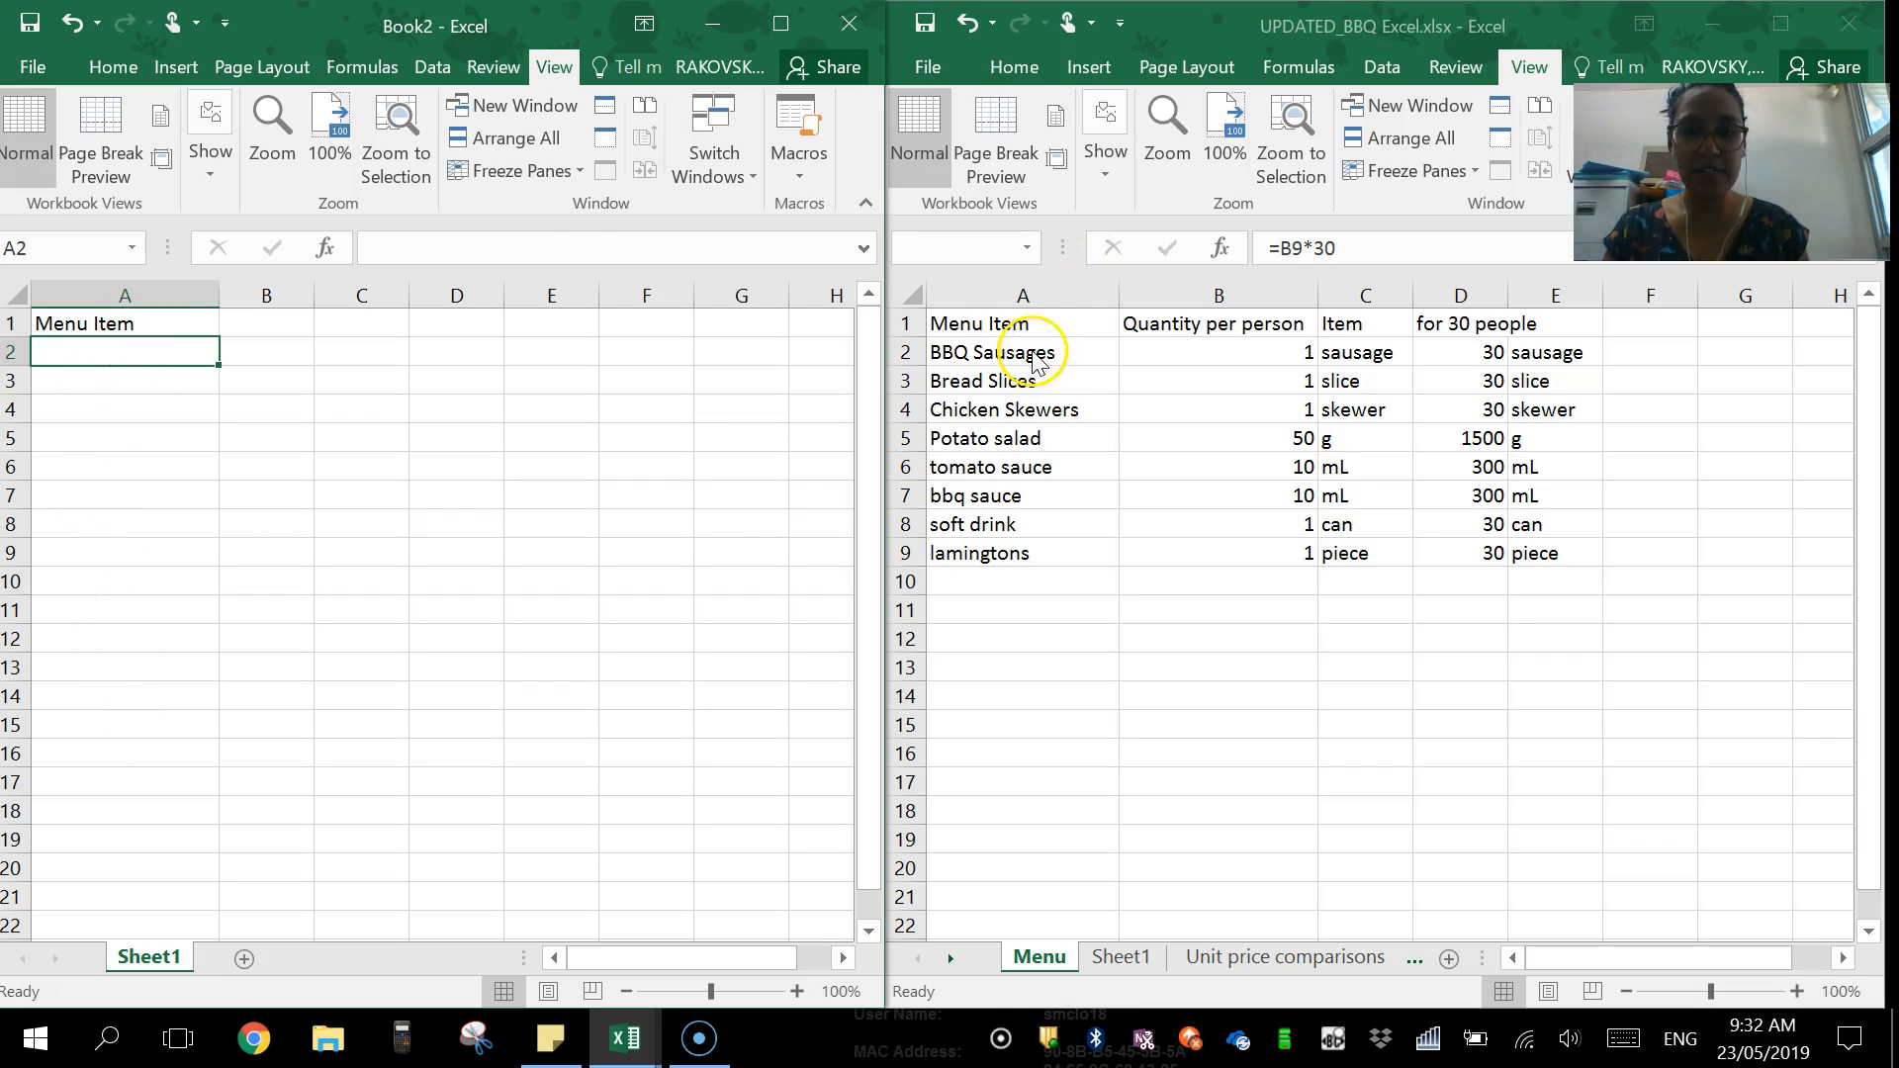
Copy the menu items in A2:A9 of UPDATED_BBQ Excel.xlsx into Book2 starting at cell A2
click(1029, 345)
click(1026, 349)
drag(1026, 348, 1022, 549)
key(ctrl+c)
click(282, 336)
click(118, 348)
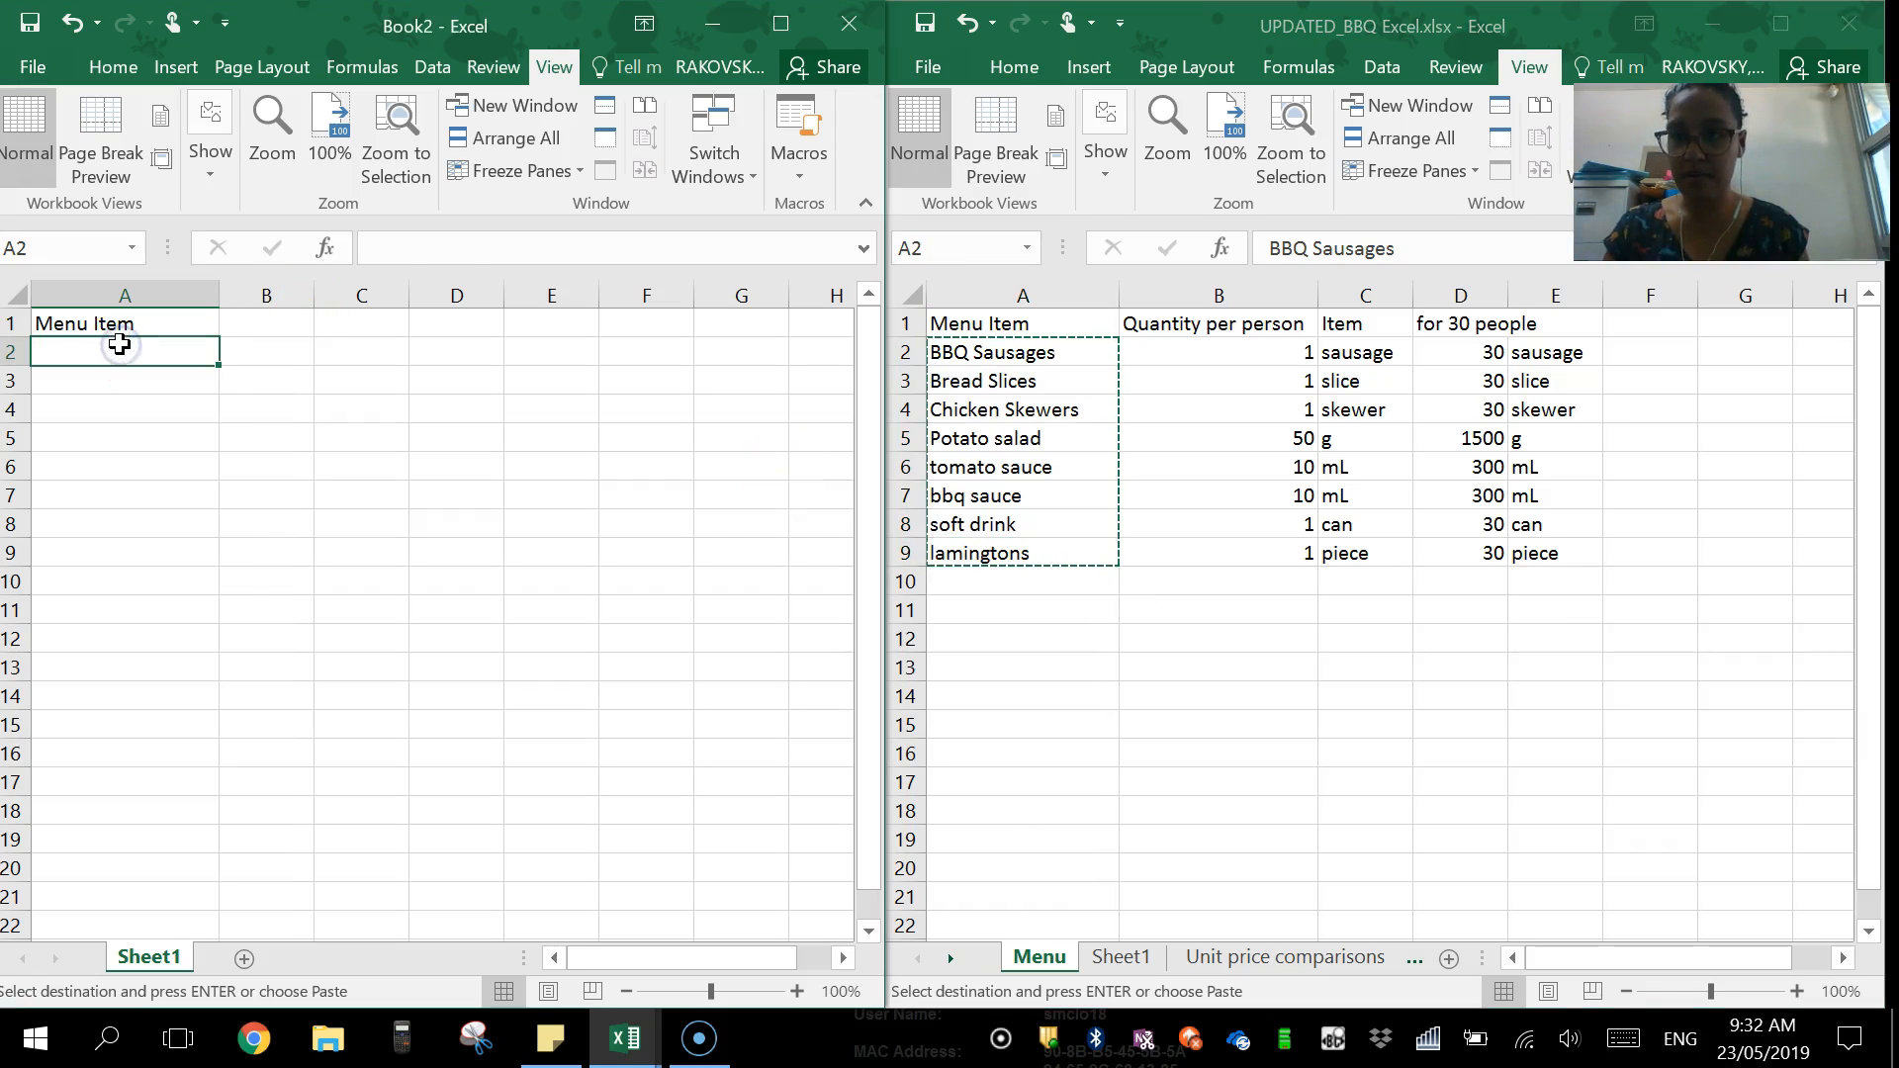
key(ctrl+v)
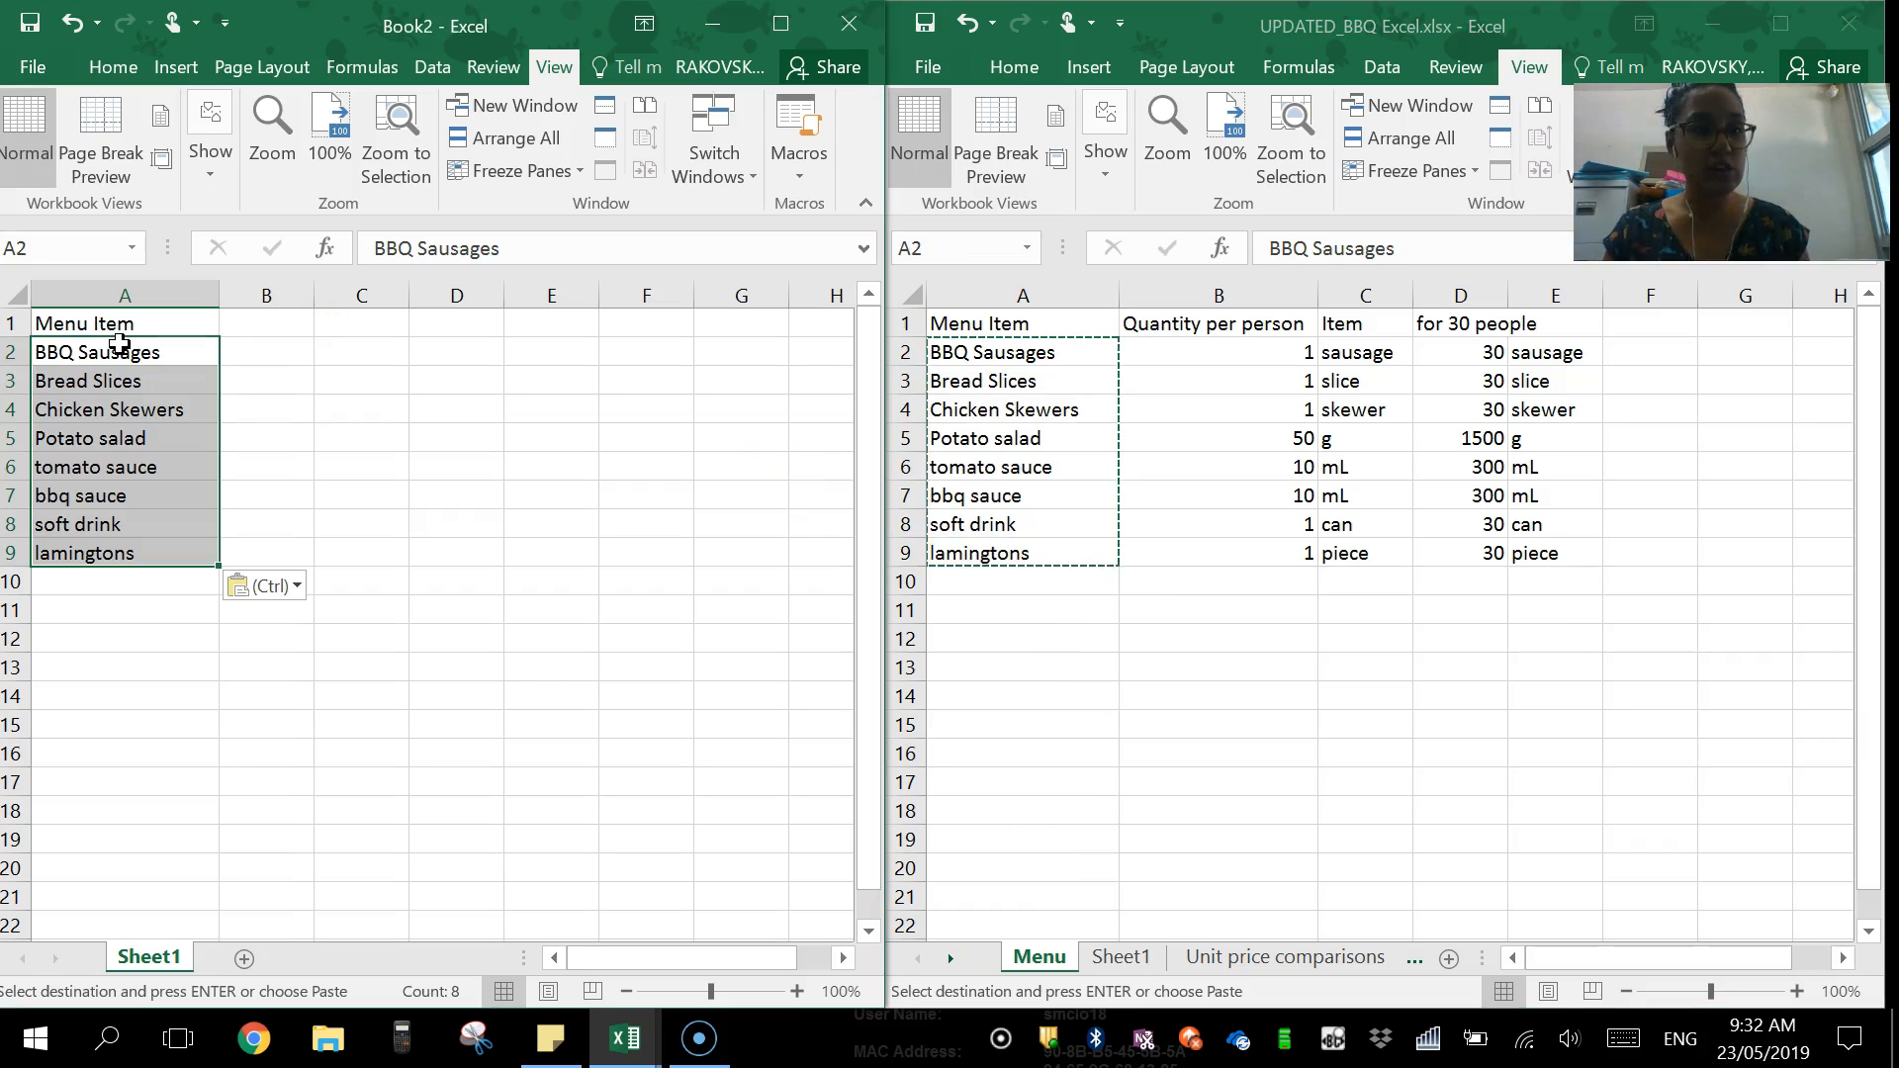
Enter the heading "Quantity per person" in cell B1 of Book2 and widen column B to fit it
click(258, 324)
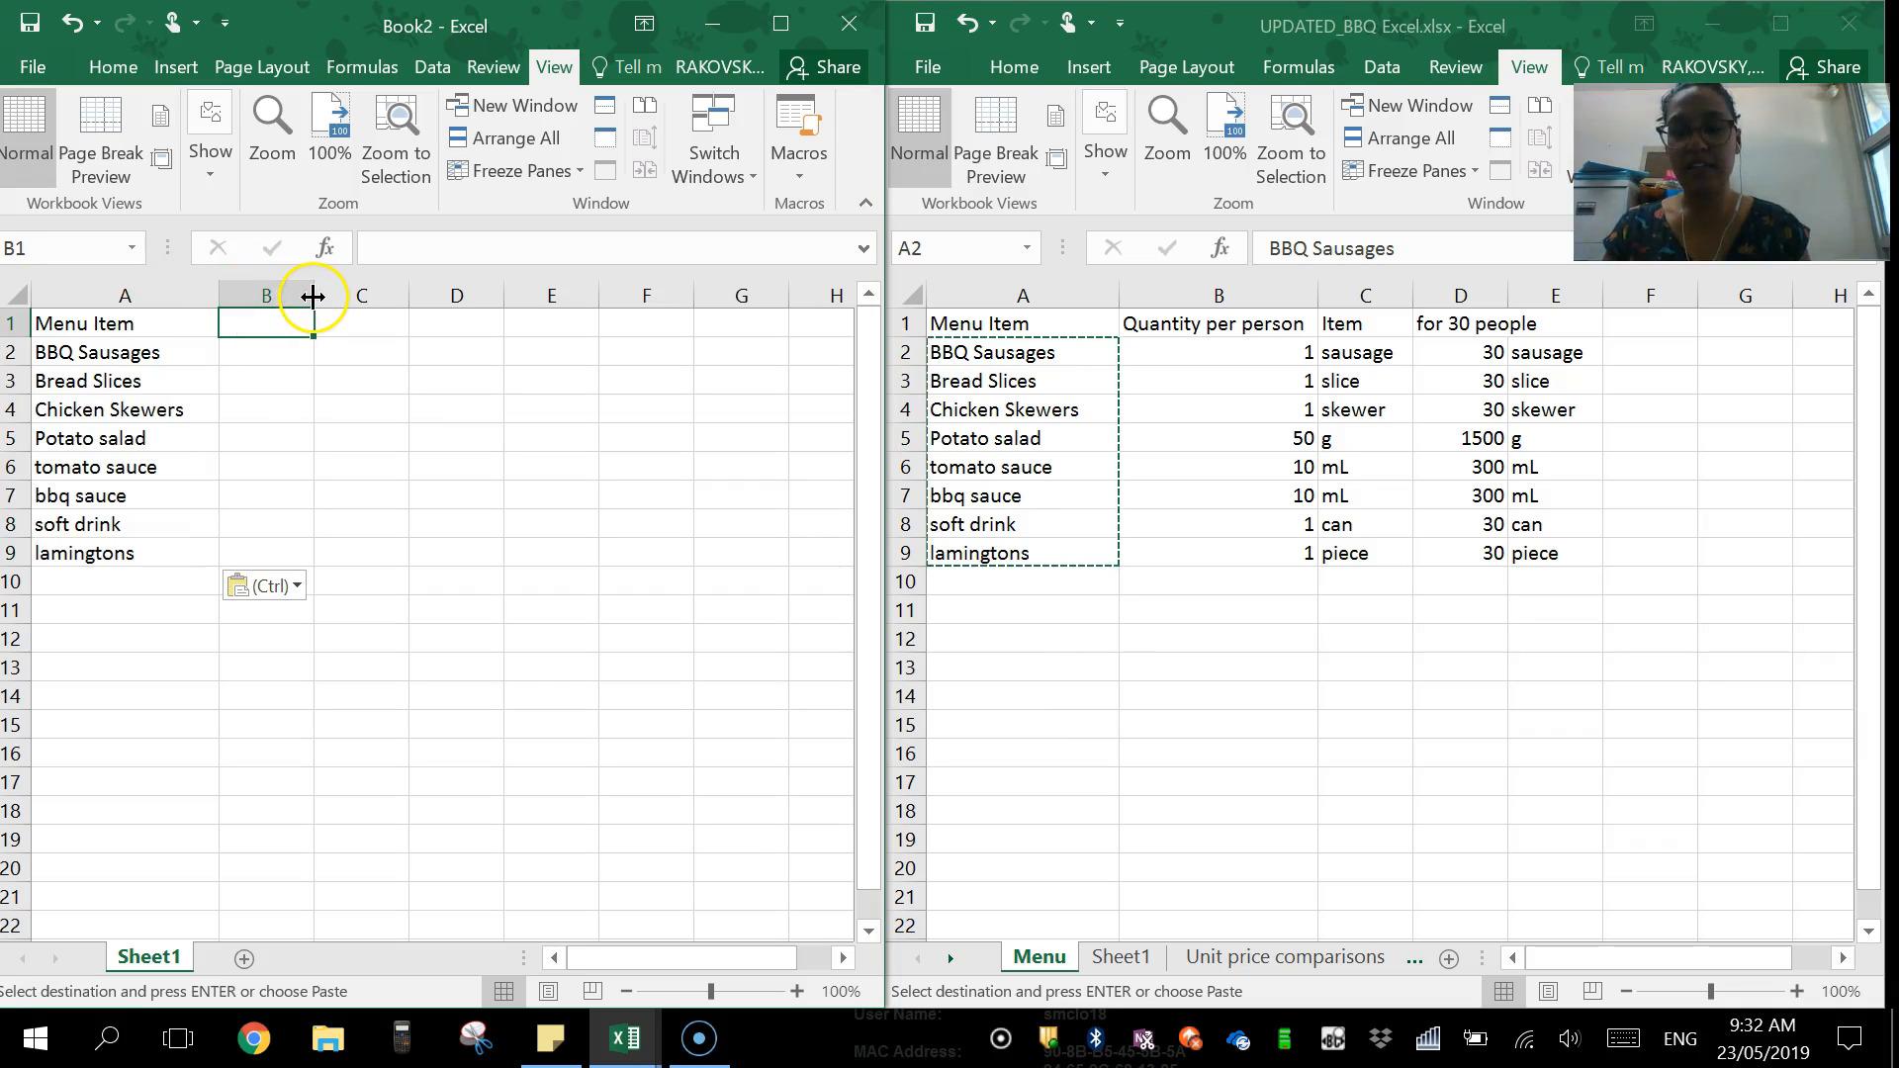
drag(313, 296, 380, 287)
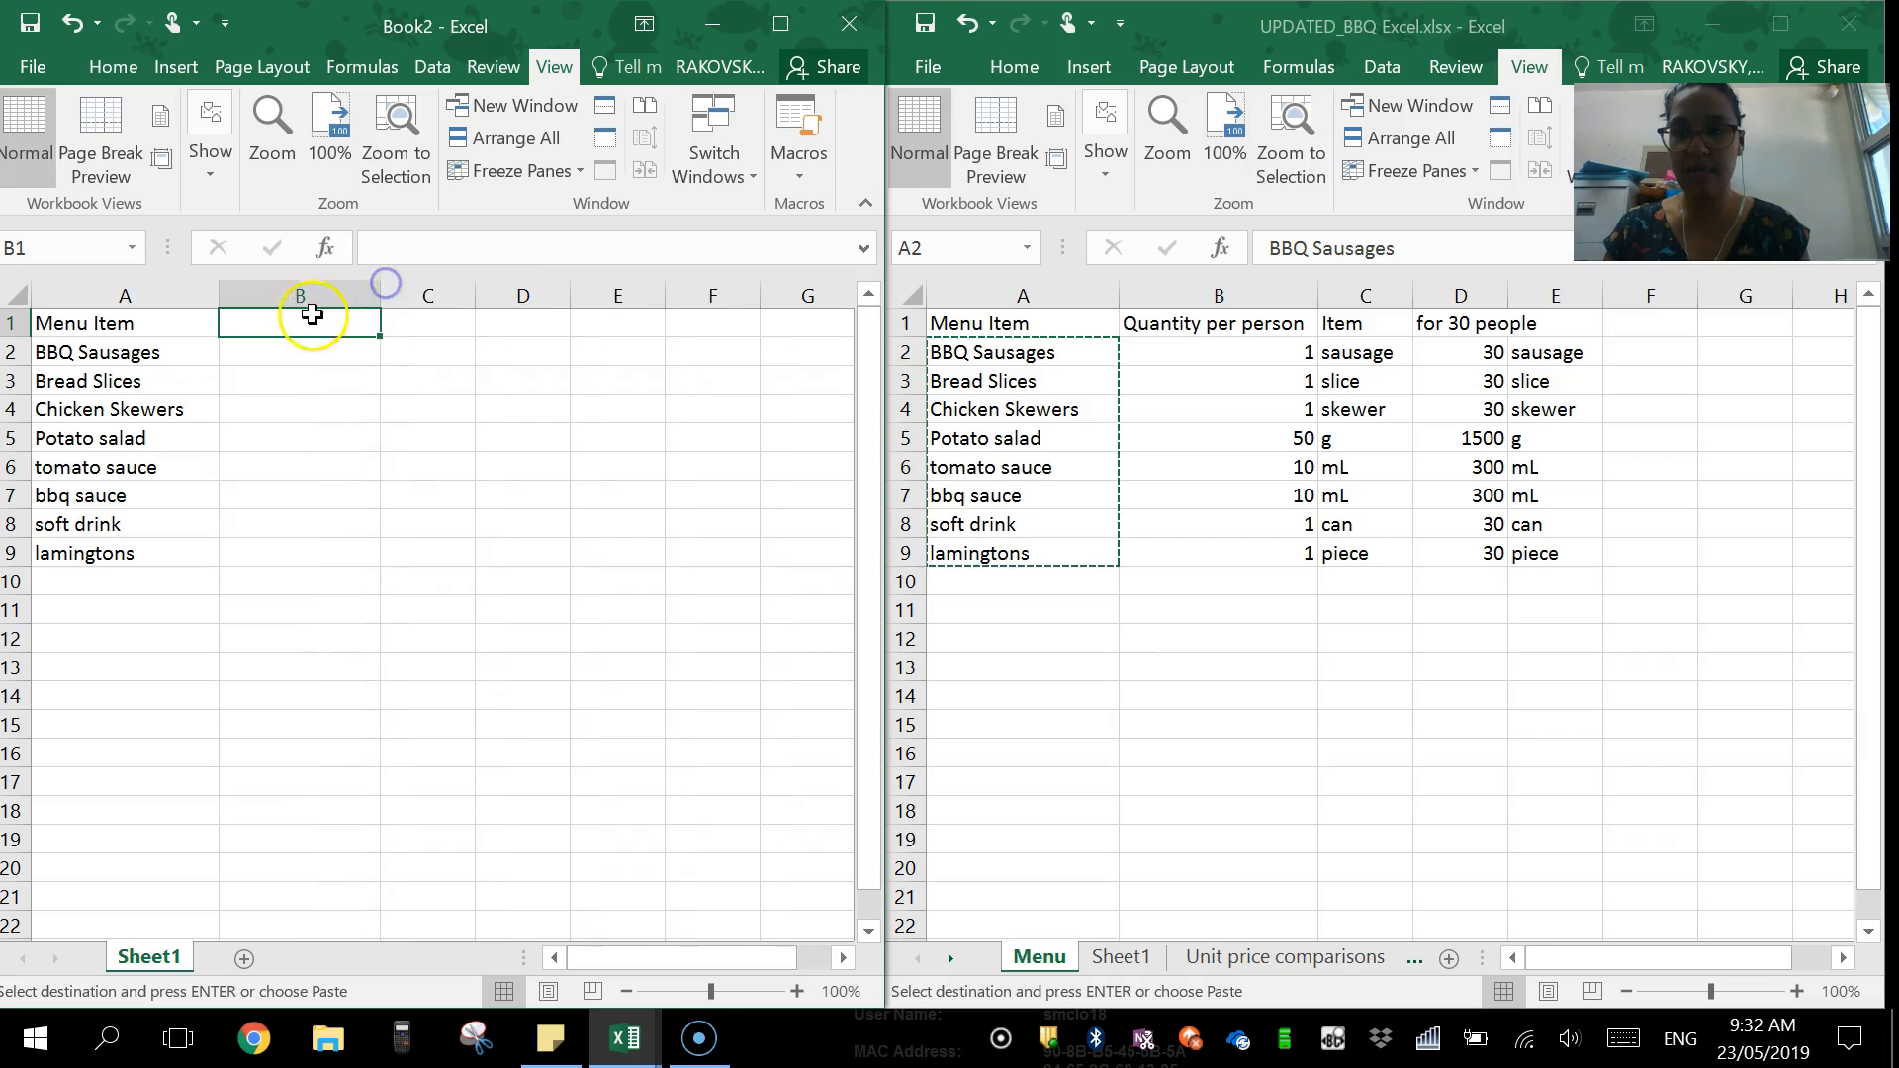
text(Quantity per perso)
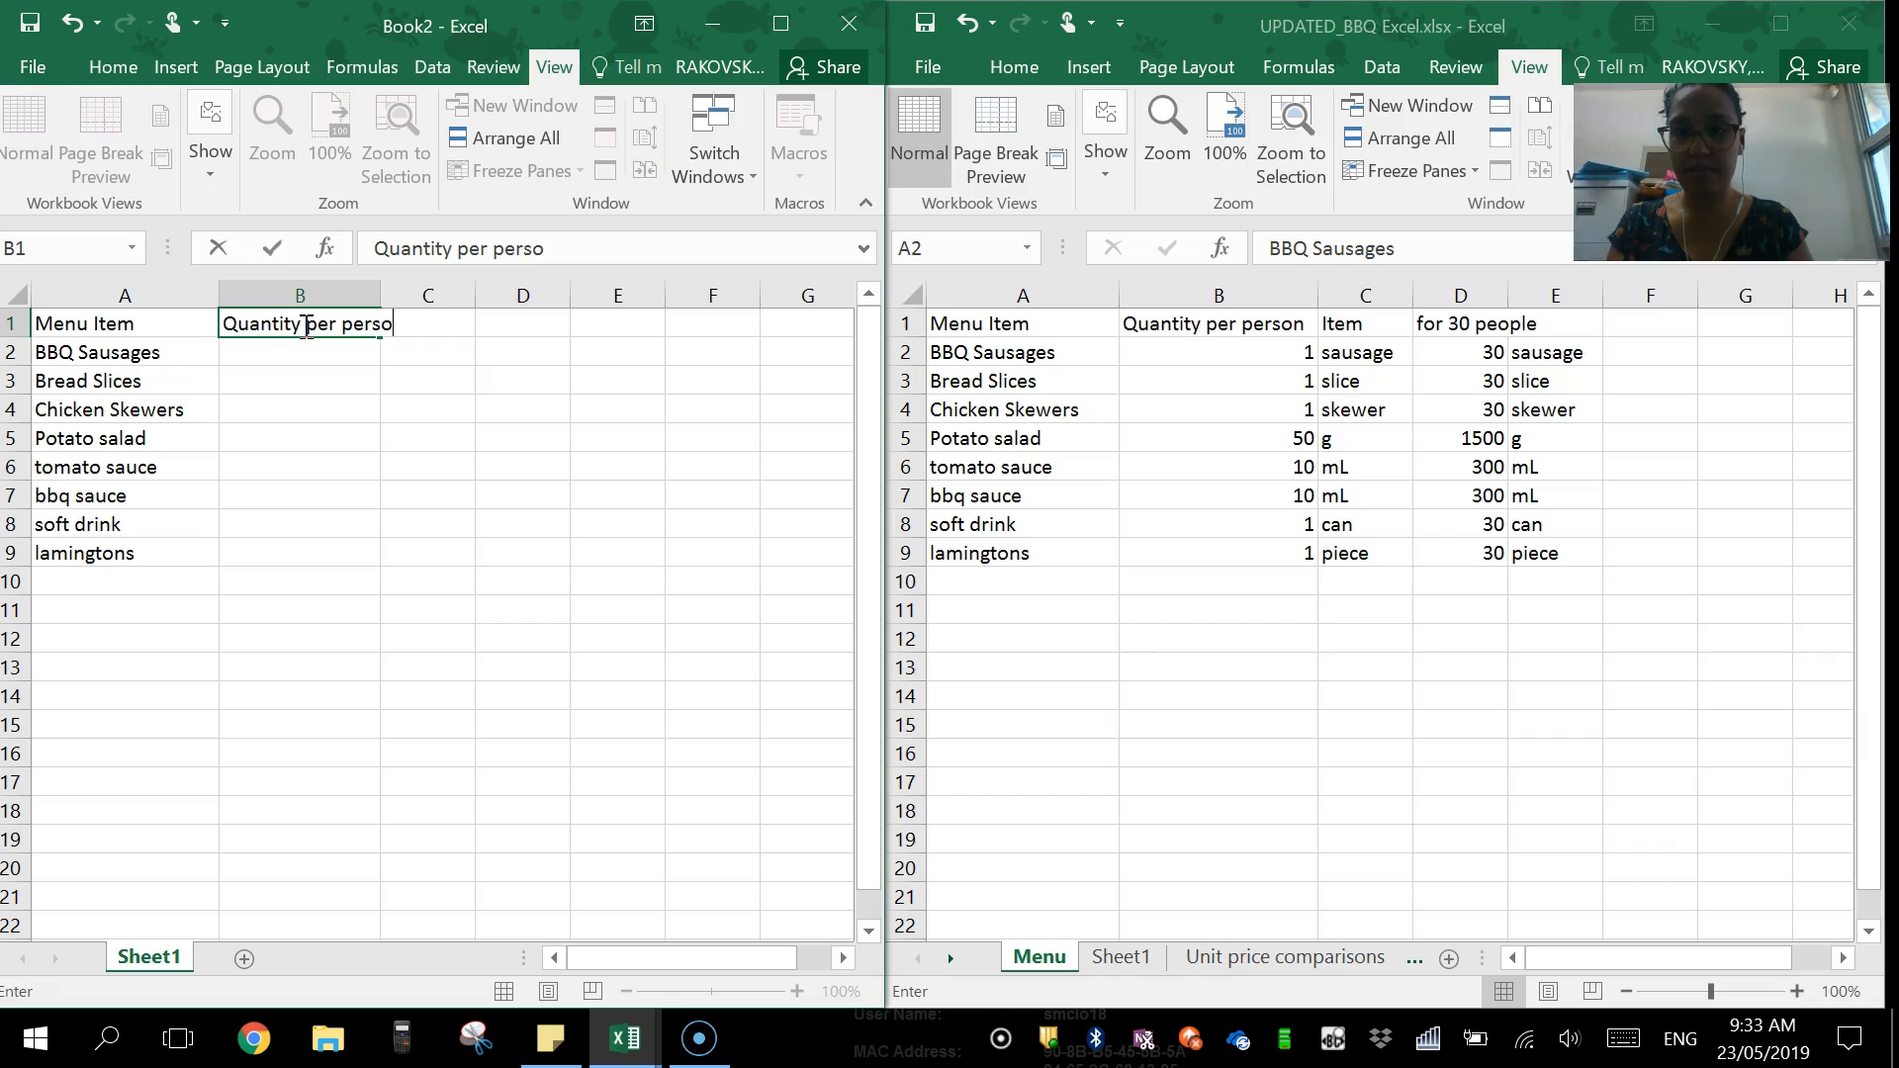
key(Return)
drag(380, 295, 404, 303)
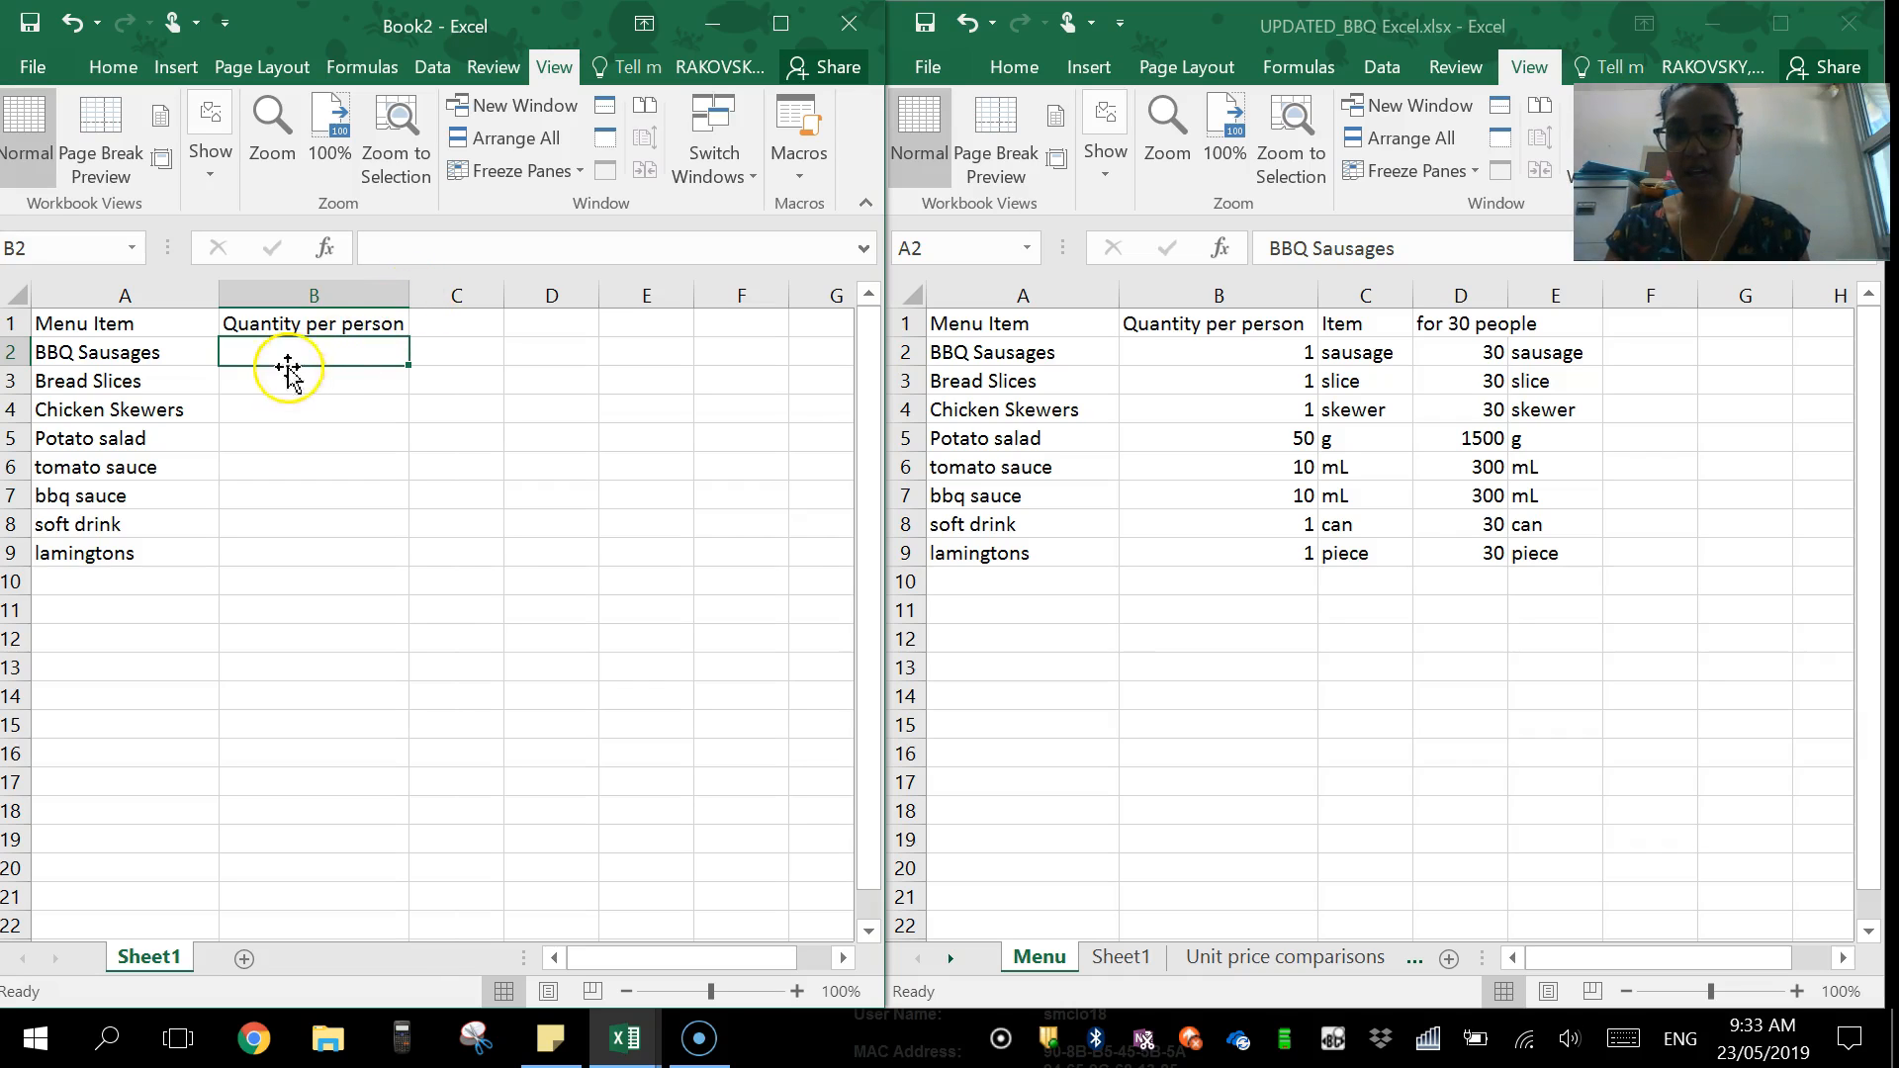
Copy the per-person quantities in B2:B9 of the BBQ workbook into Book2 starting at cell B2
click(1301, 364)
drag(1302, 364, 1280, 550)
key(ctrl+c)
click(294, 349)
key(ctrl+v)
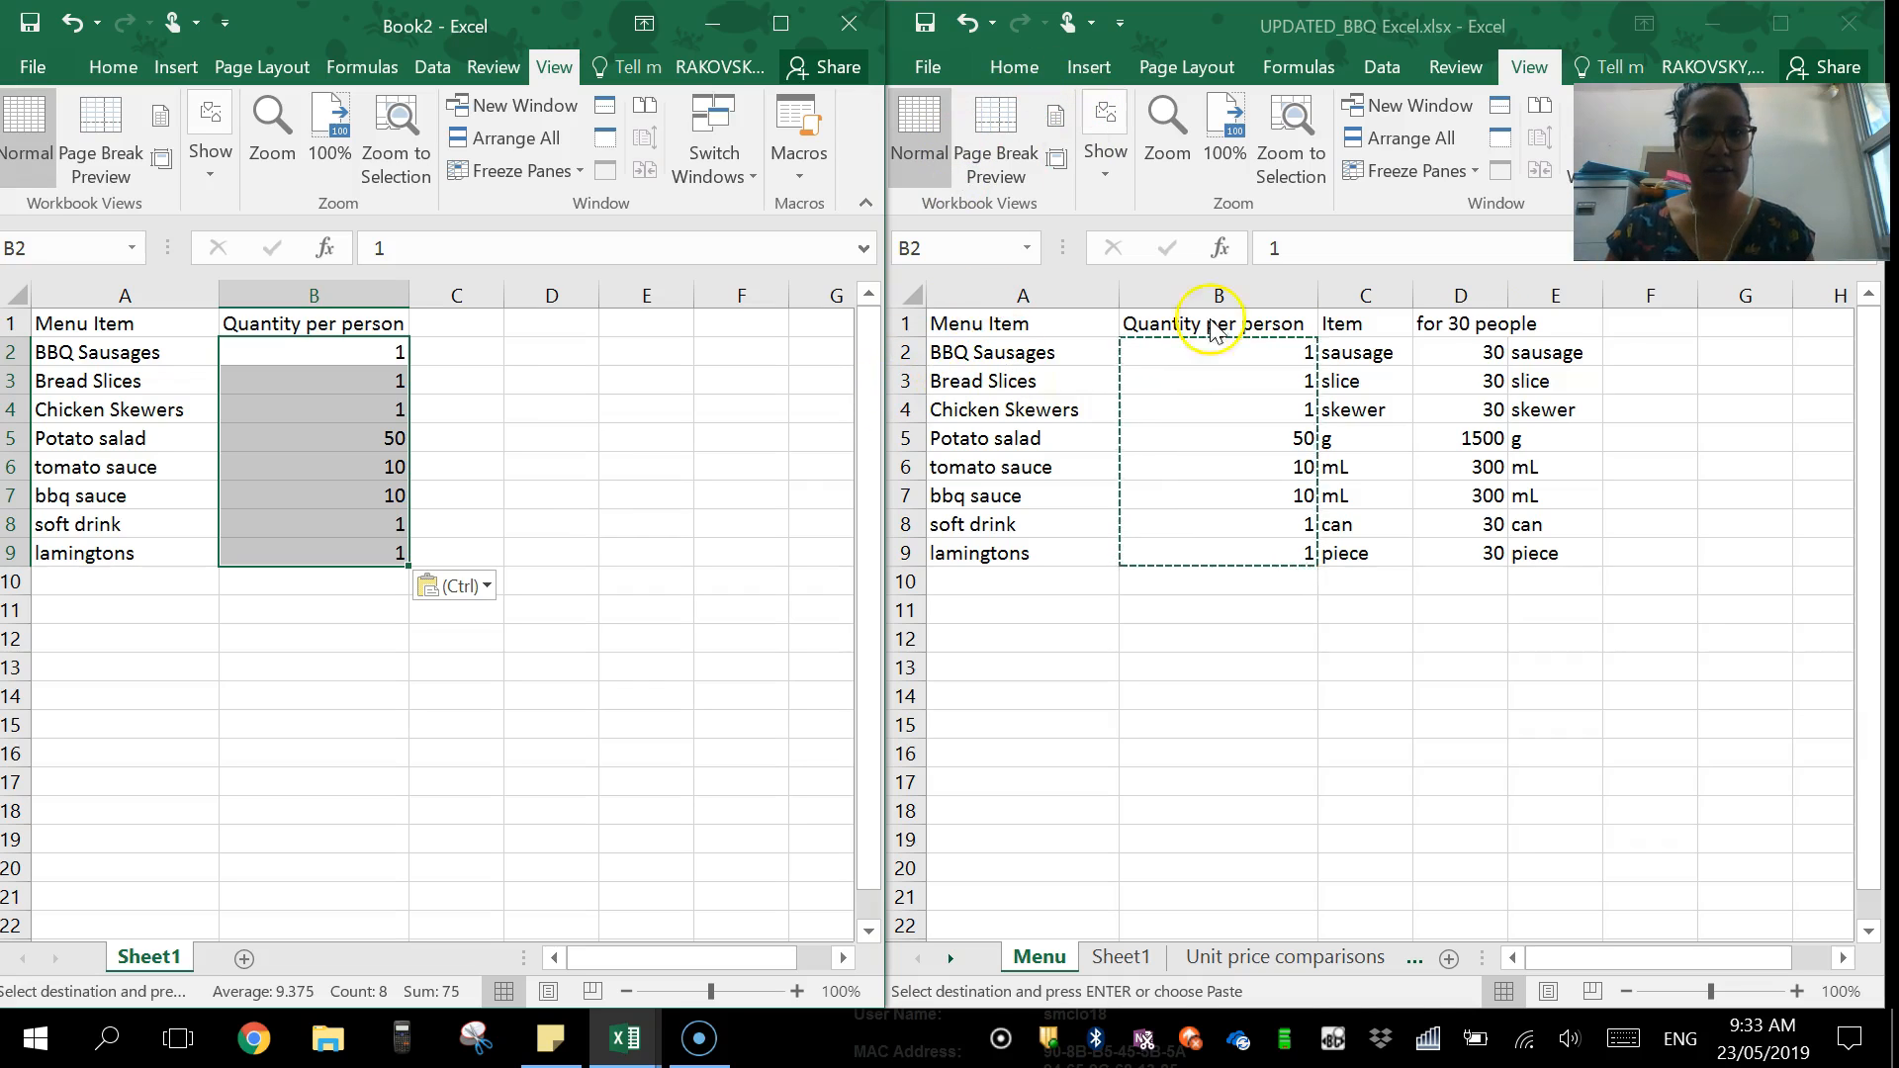
Enter the heading "unit" in C1 of Book2 and fill C2:C9 with the units copied from column C of the BBQ workbook
click(442, 322)
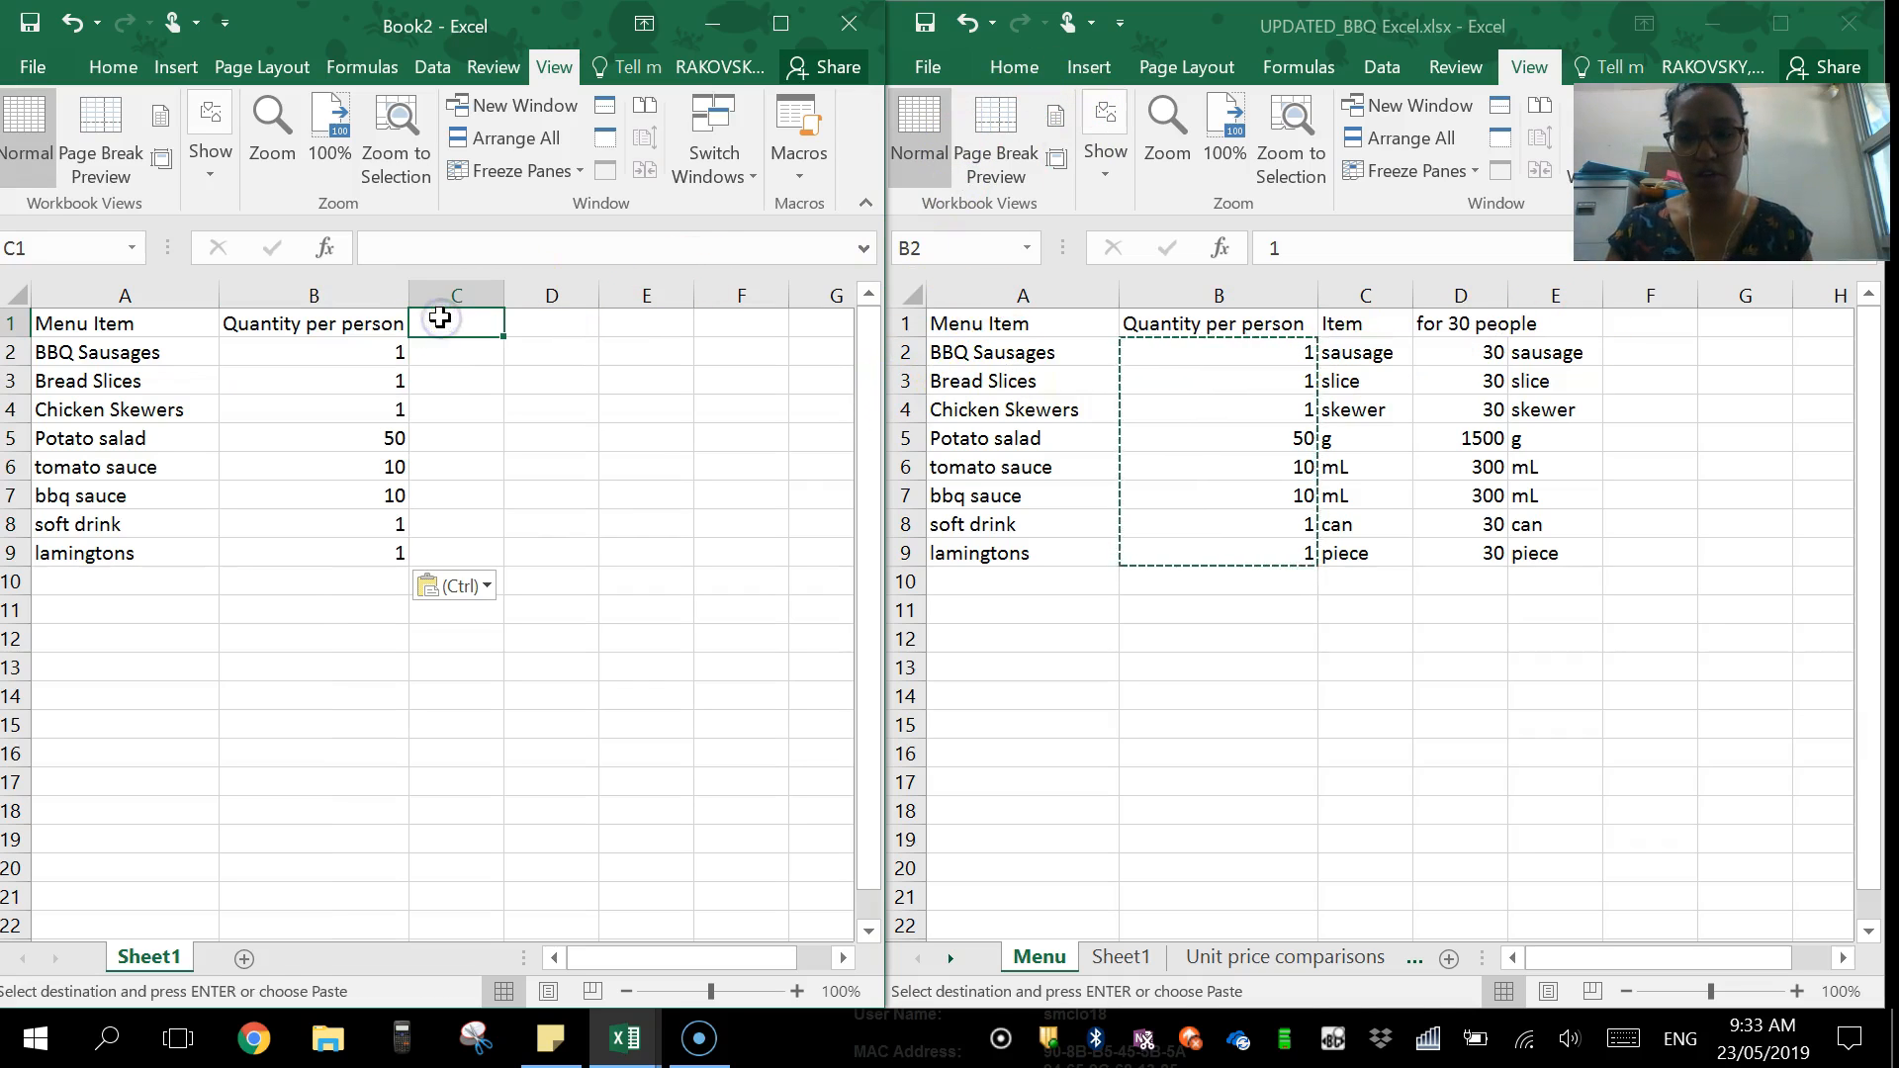
text(unit)
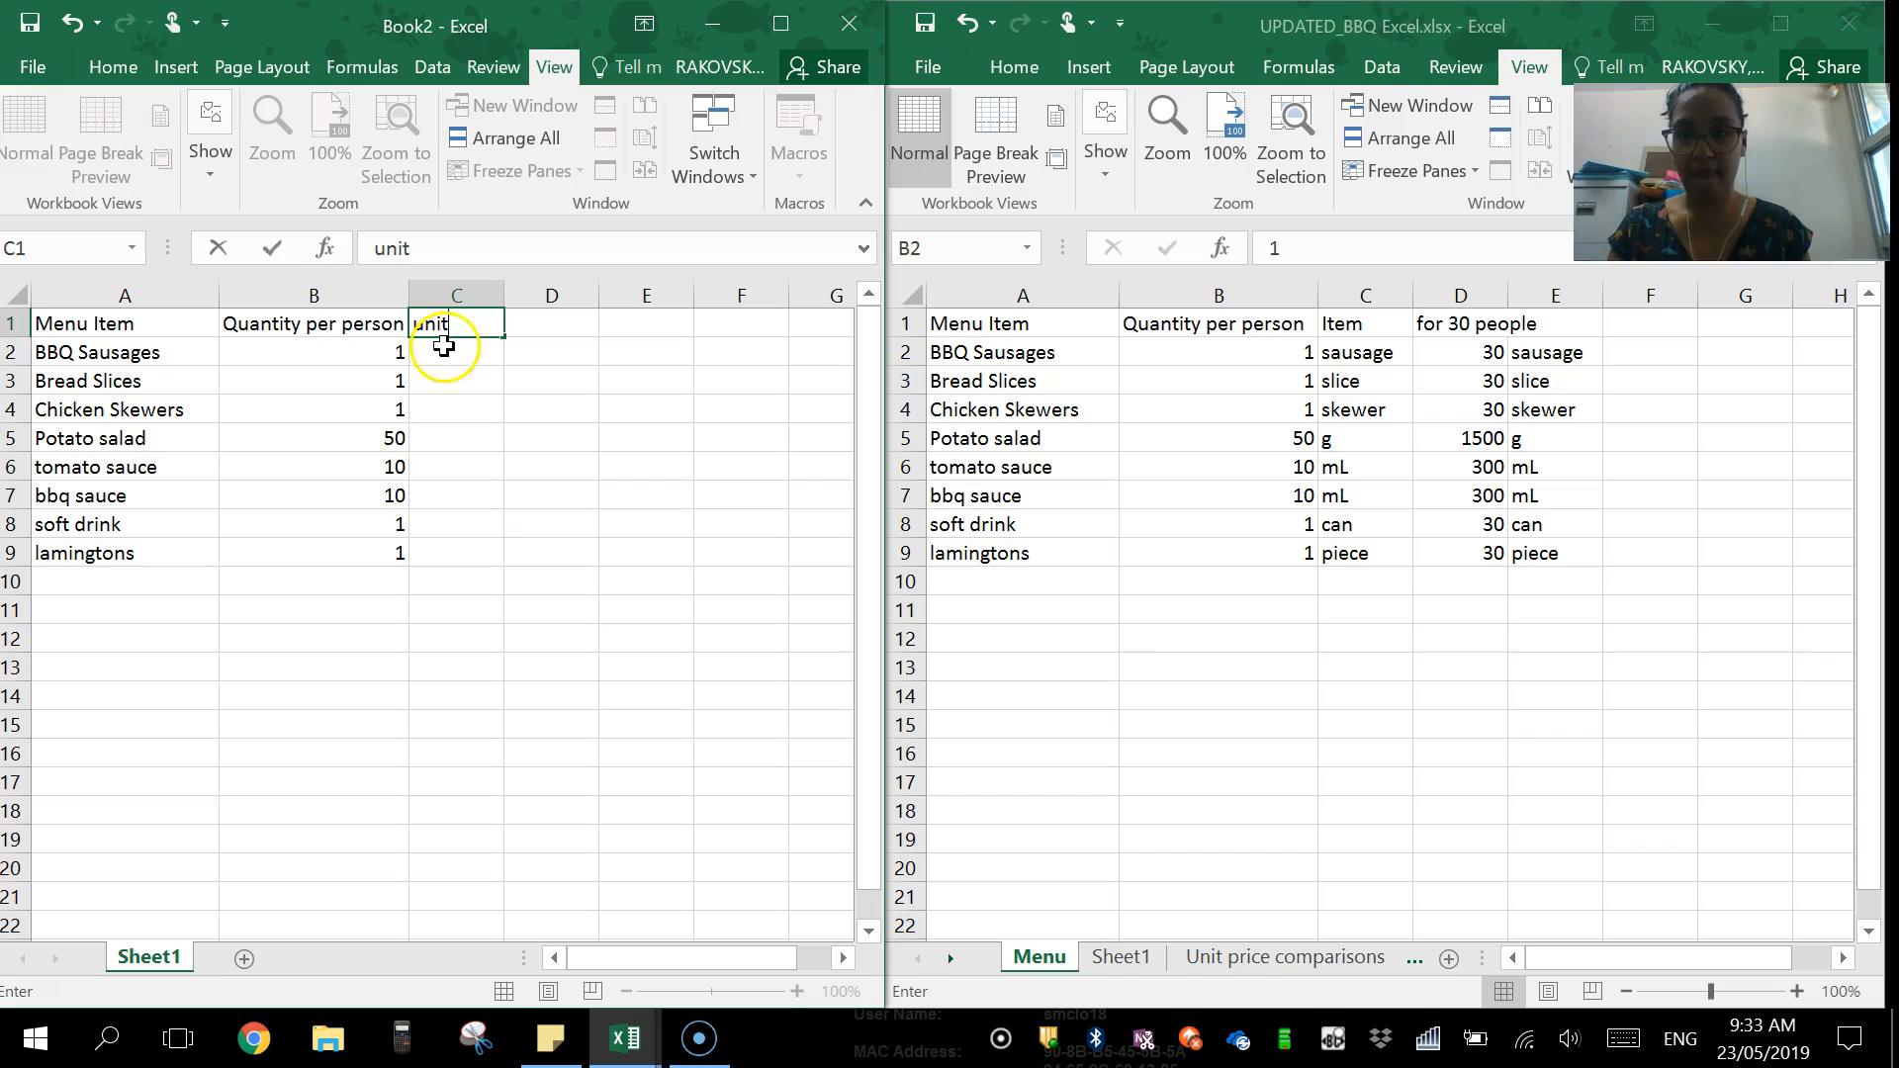
key(Return)
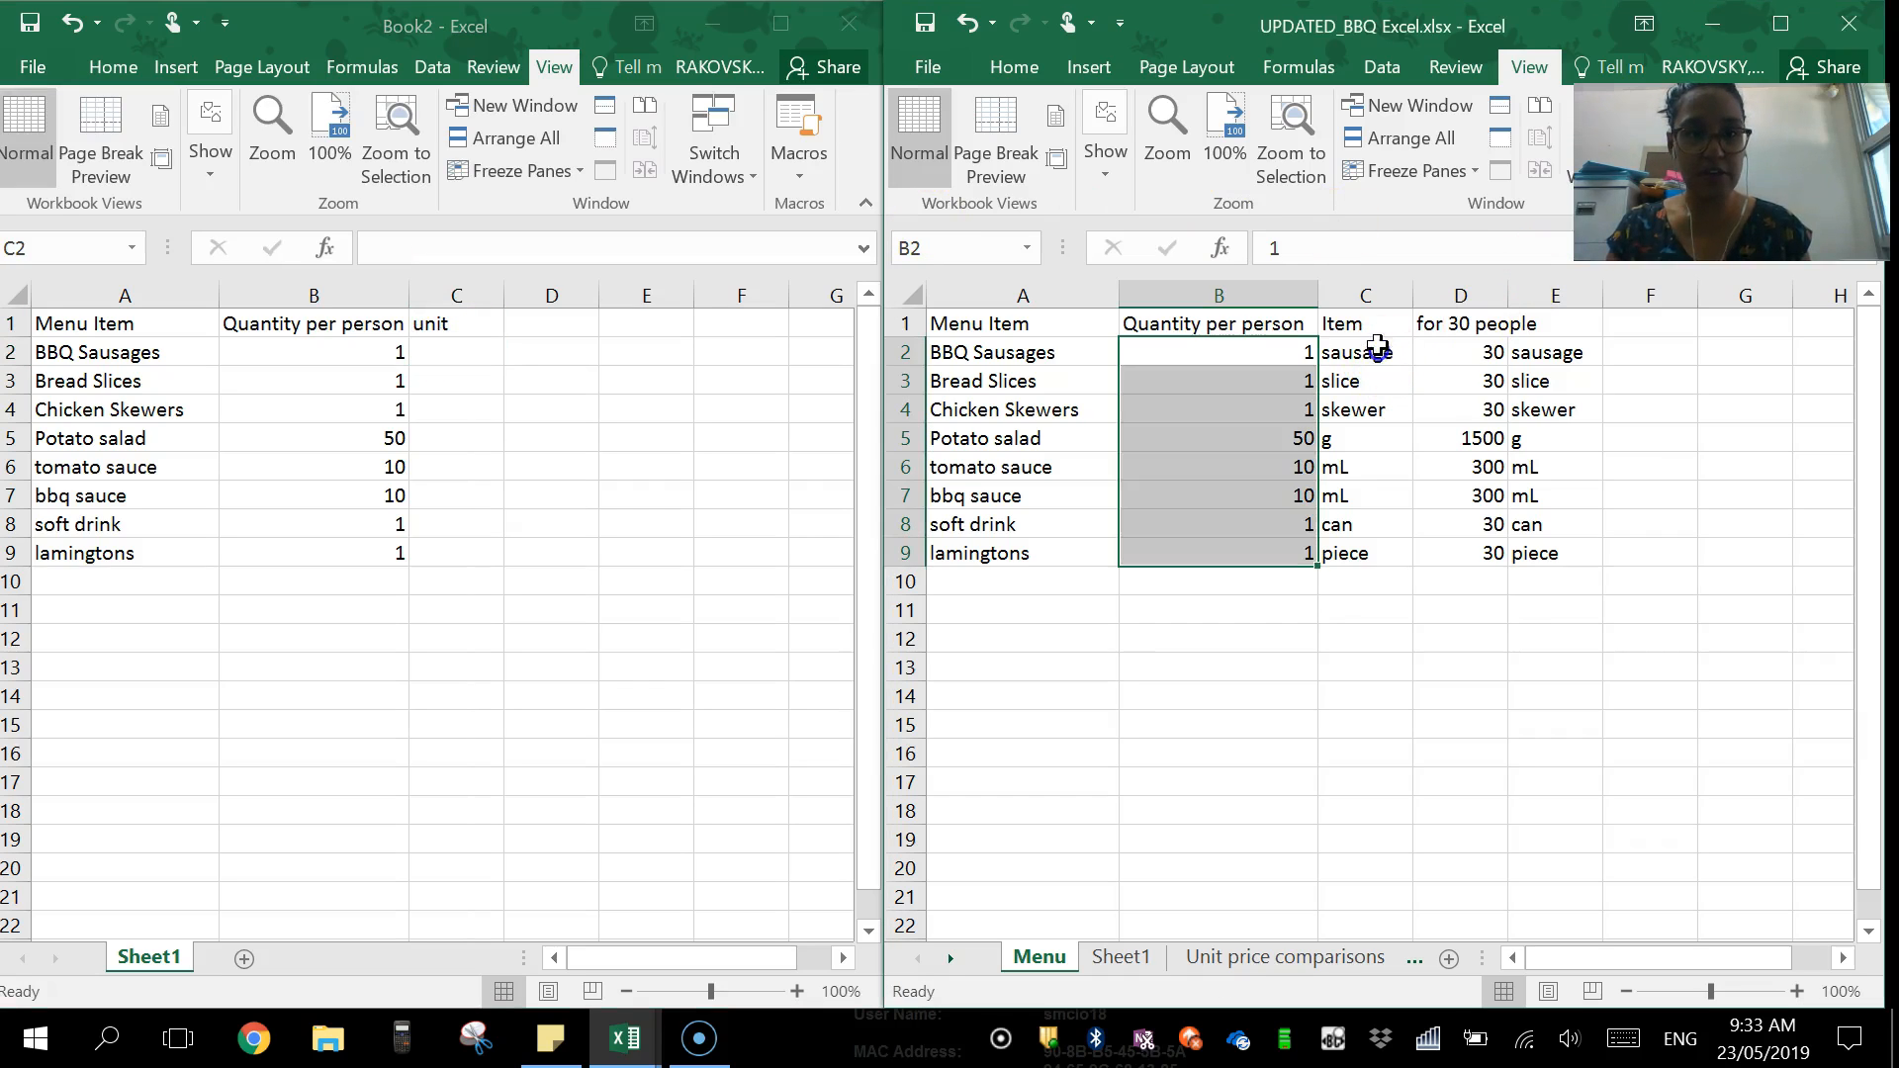
drag(1346, 354, 1357, 553)
key(ctrl+c)
click(453, 351)
key(ctrl+v)
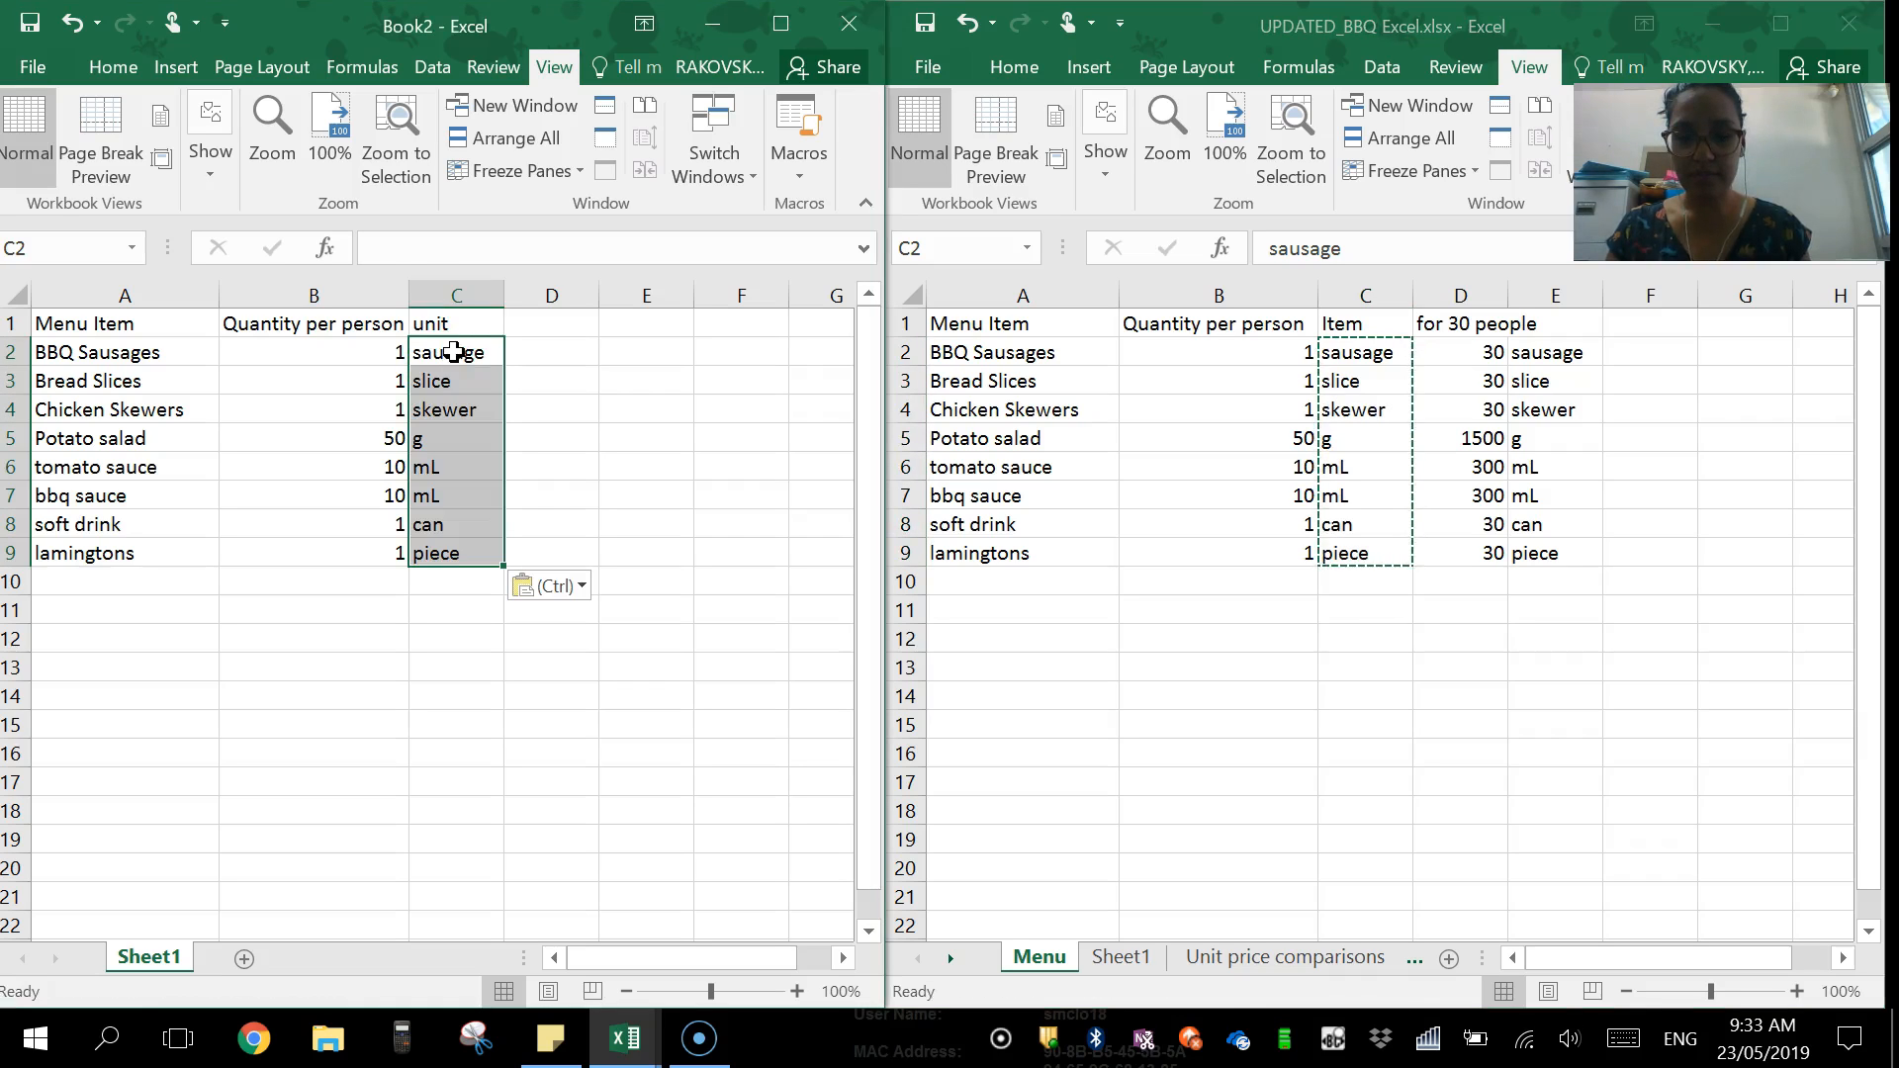
click(453, 351)
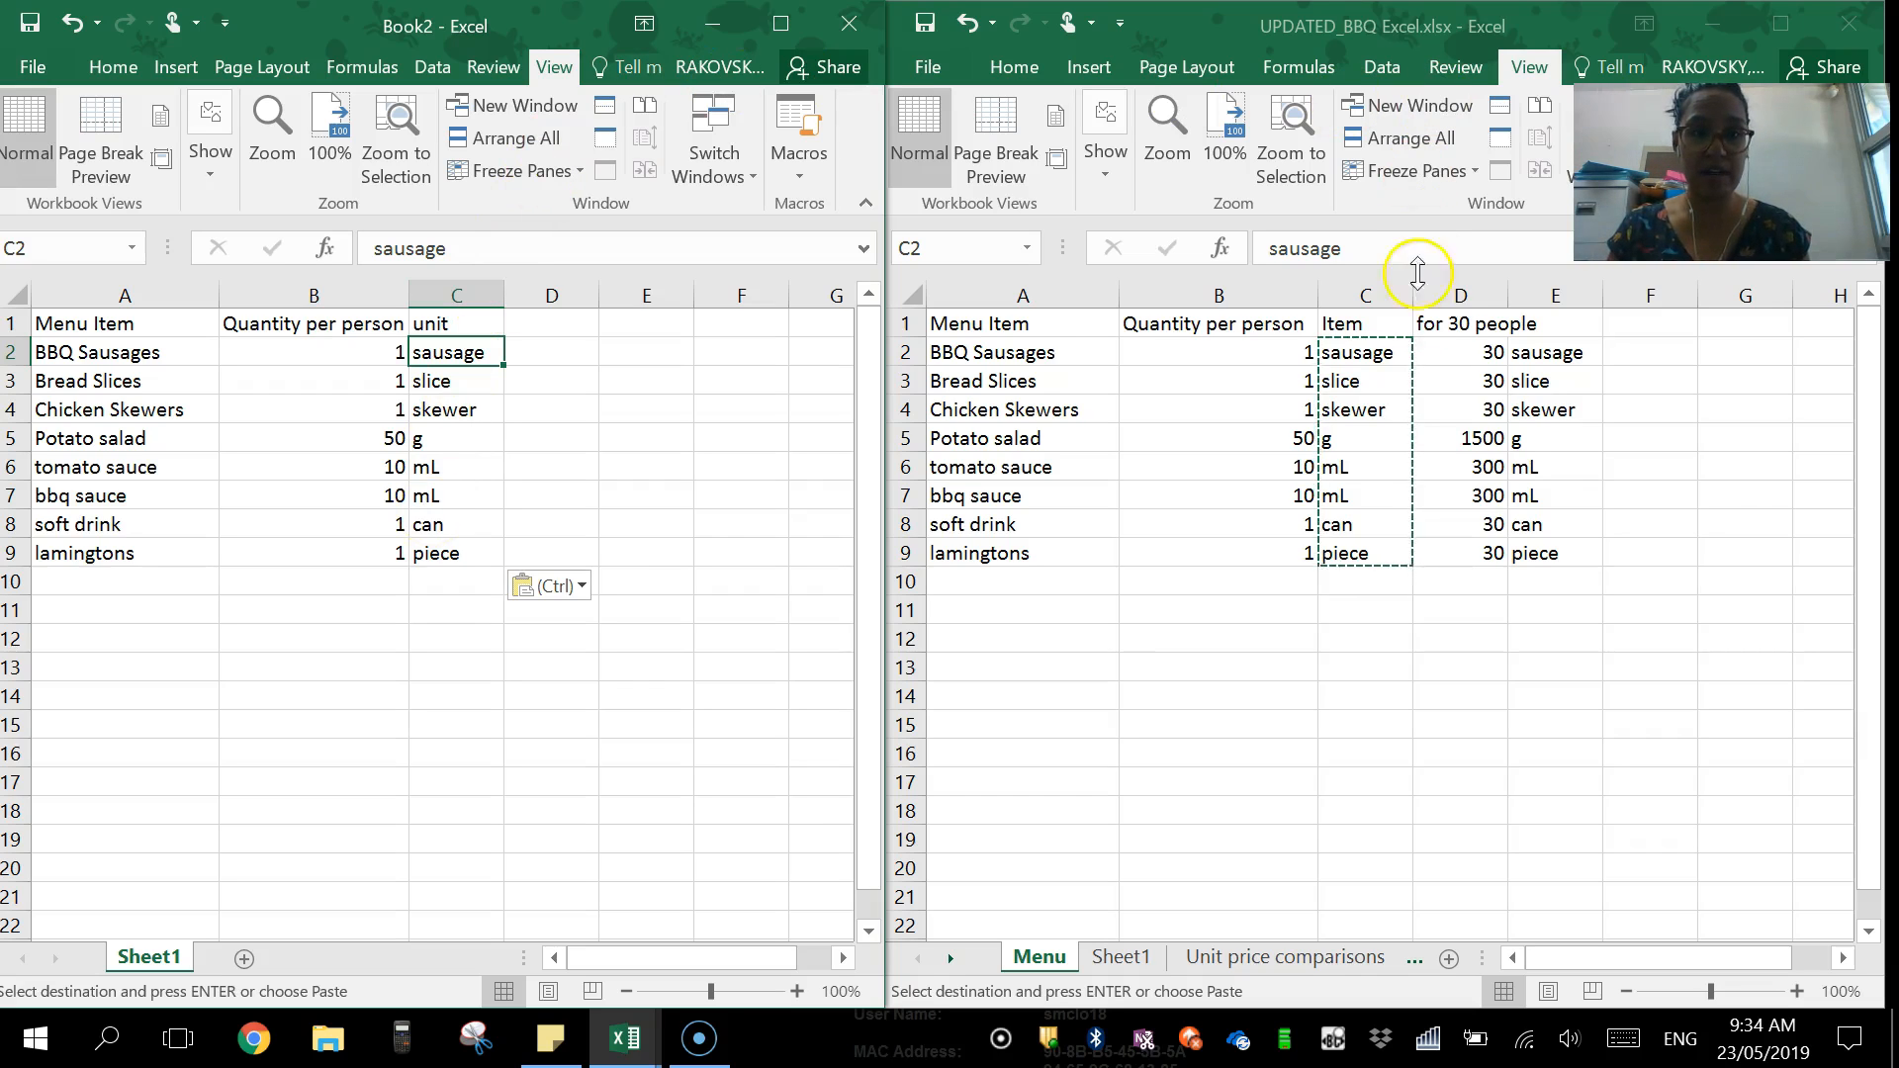
Enter the heading "How much for 30 people" in cell D1 of Book2
click(1514, 347)
click(525, 325)
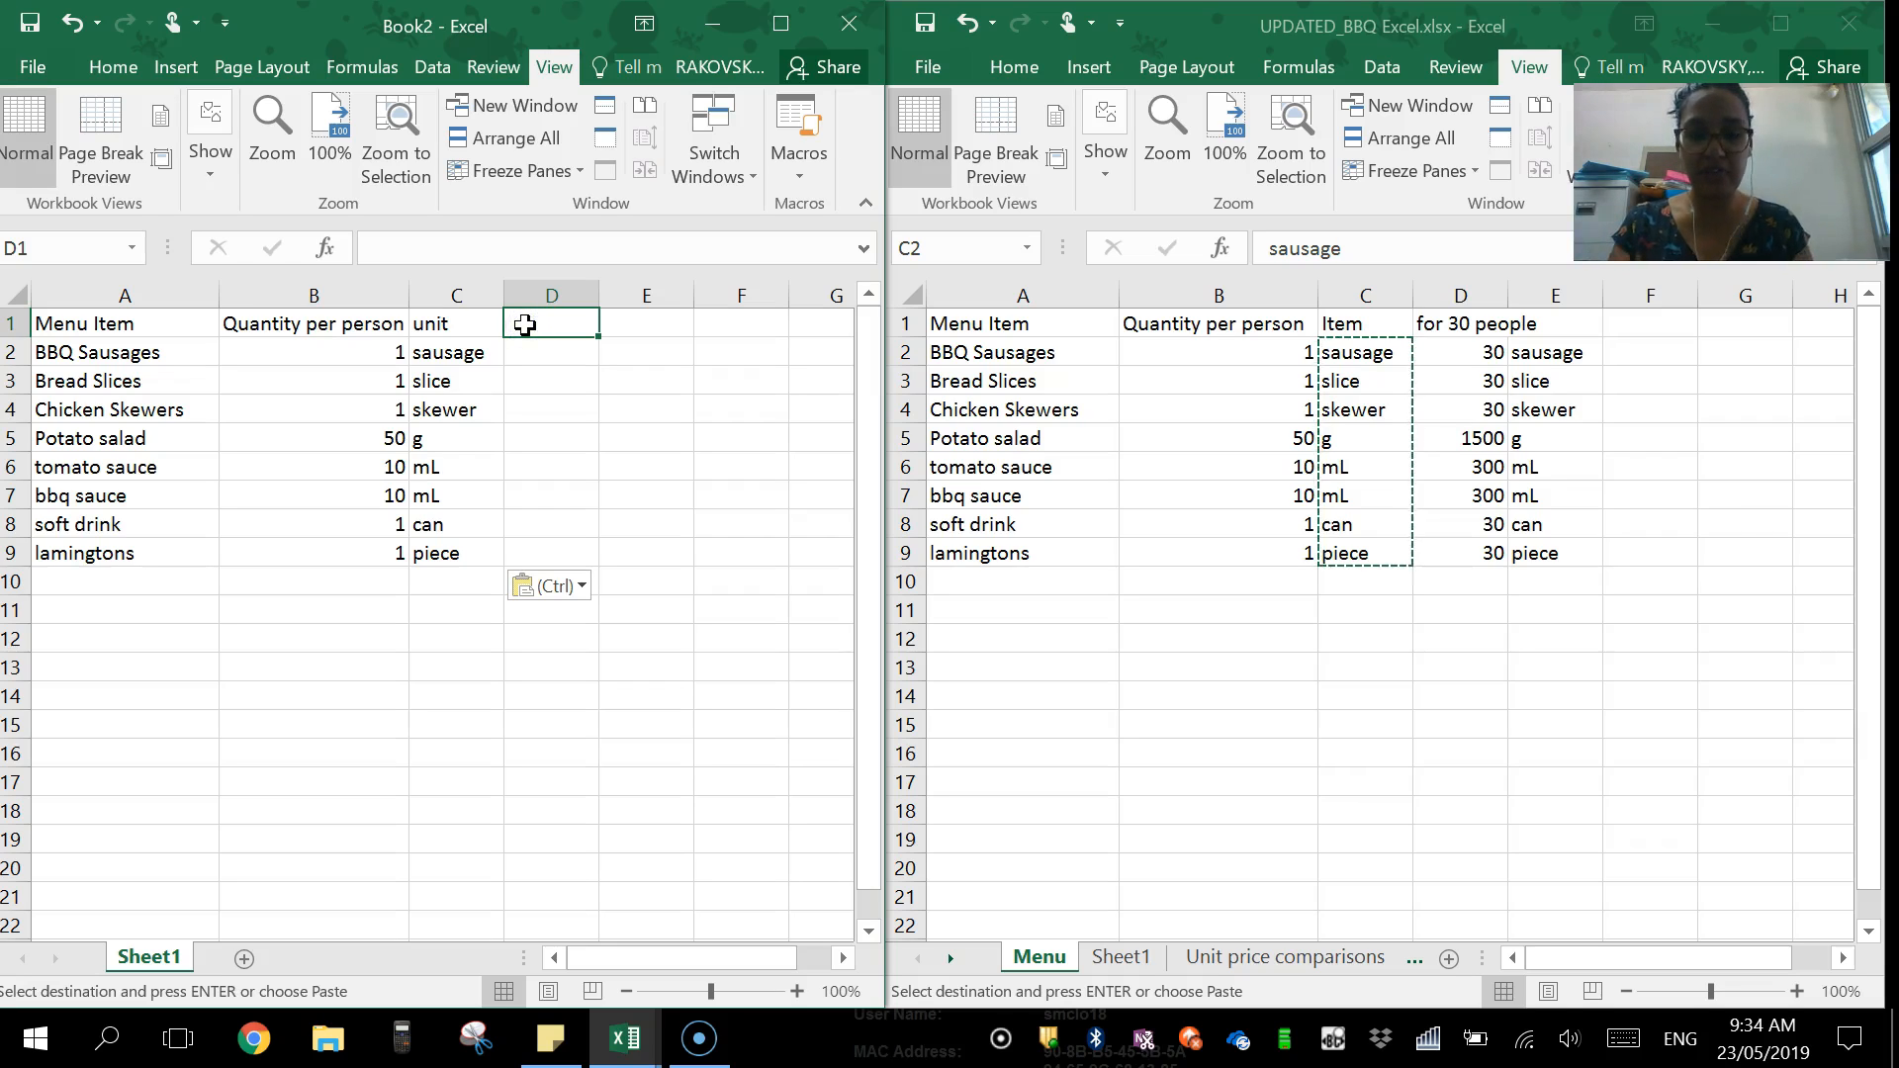
double_click(525, 325)
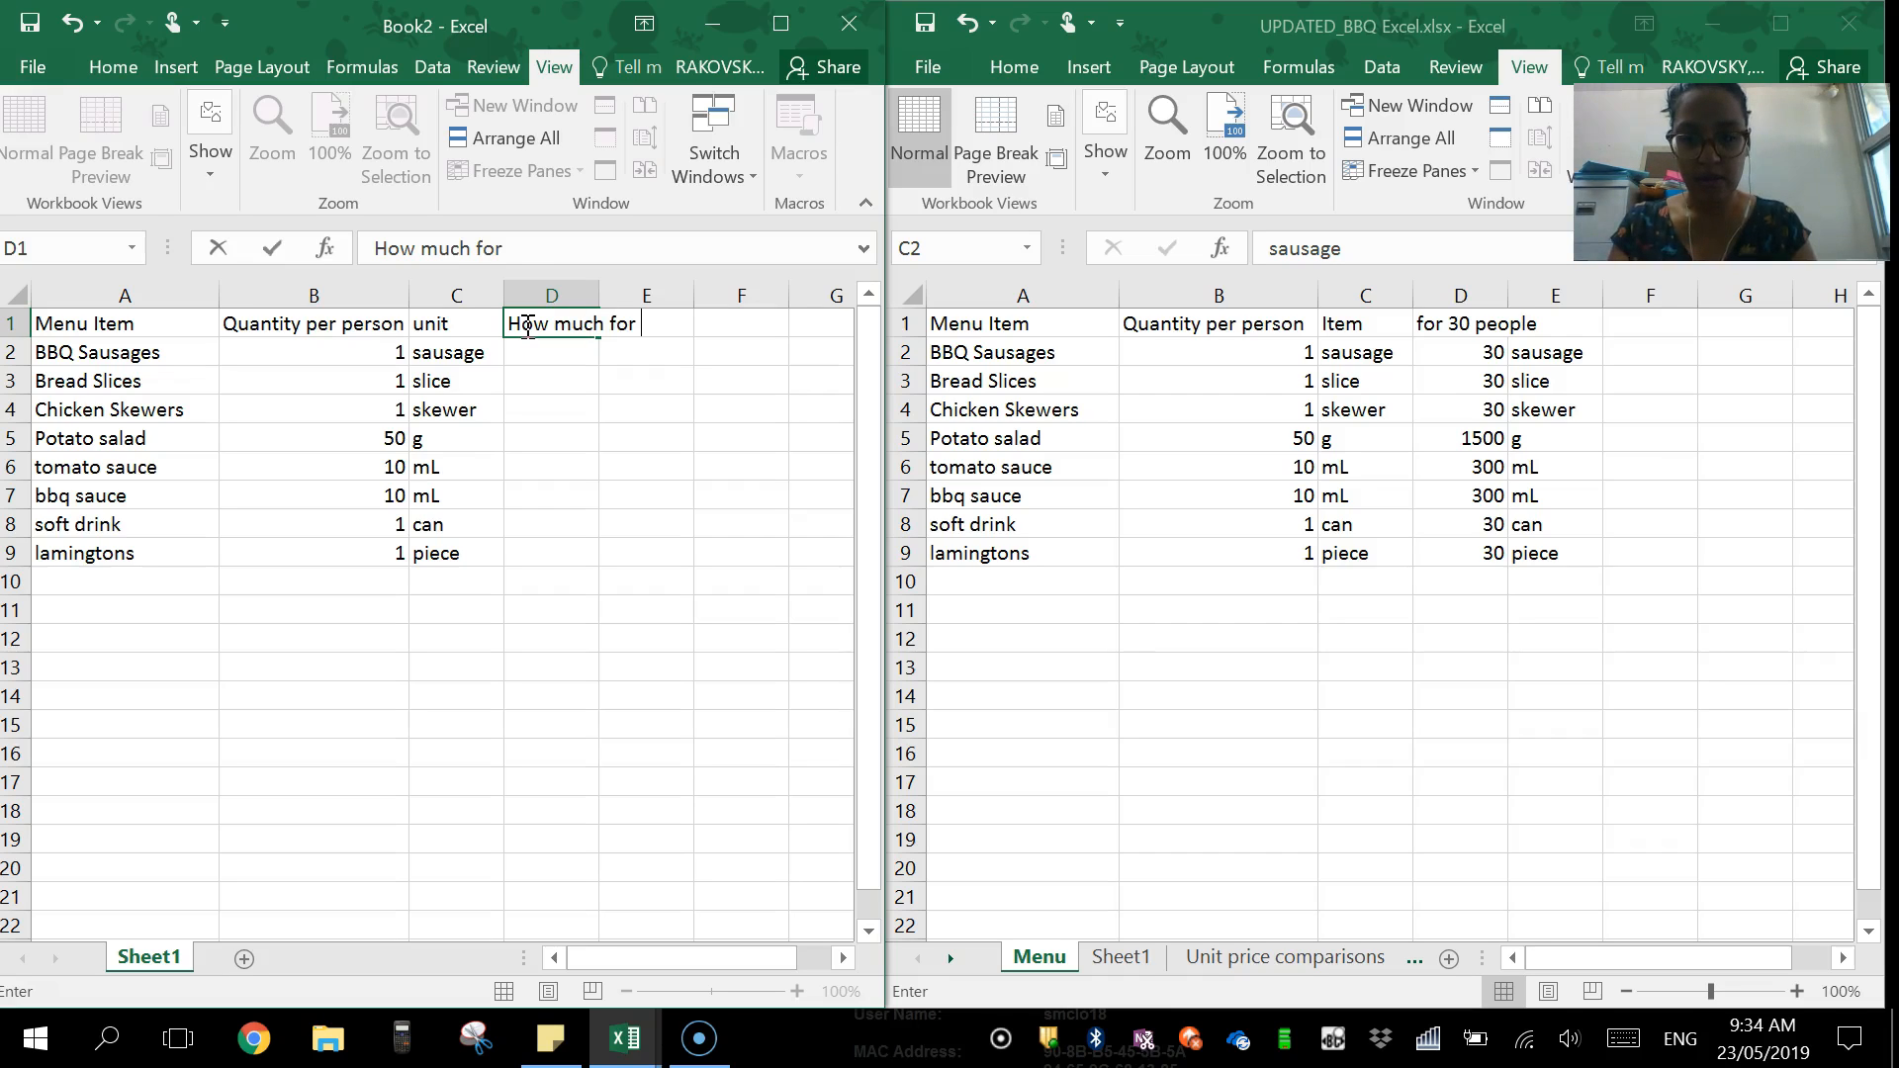
key(Return)
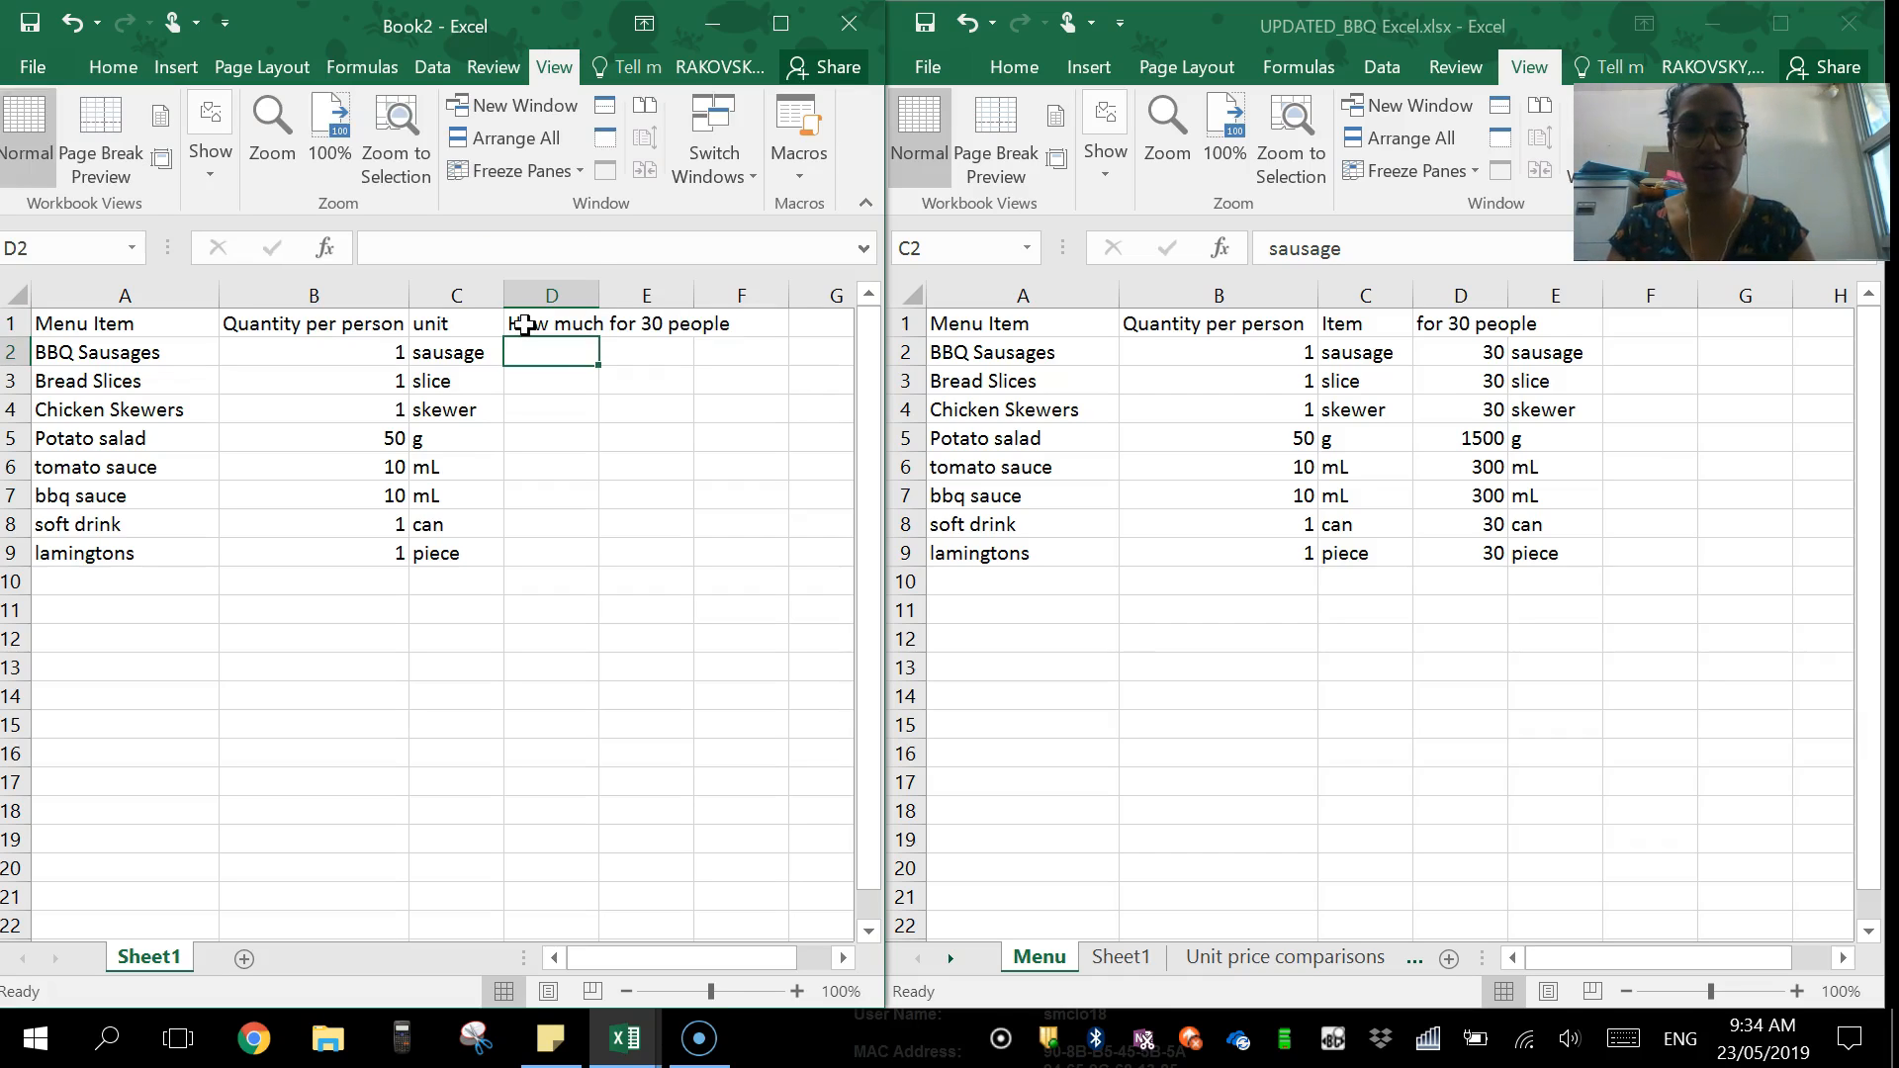
Widen column D slightly and wrap the heading text in cell D1
mouse_move(599, 302)
mouse_down()
mouse_move(741, 305)
mouse_move(634, 305)
mouse_up()
click(550, 324)
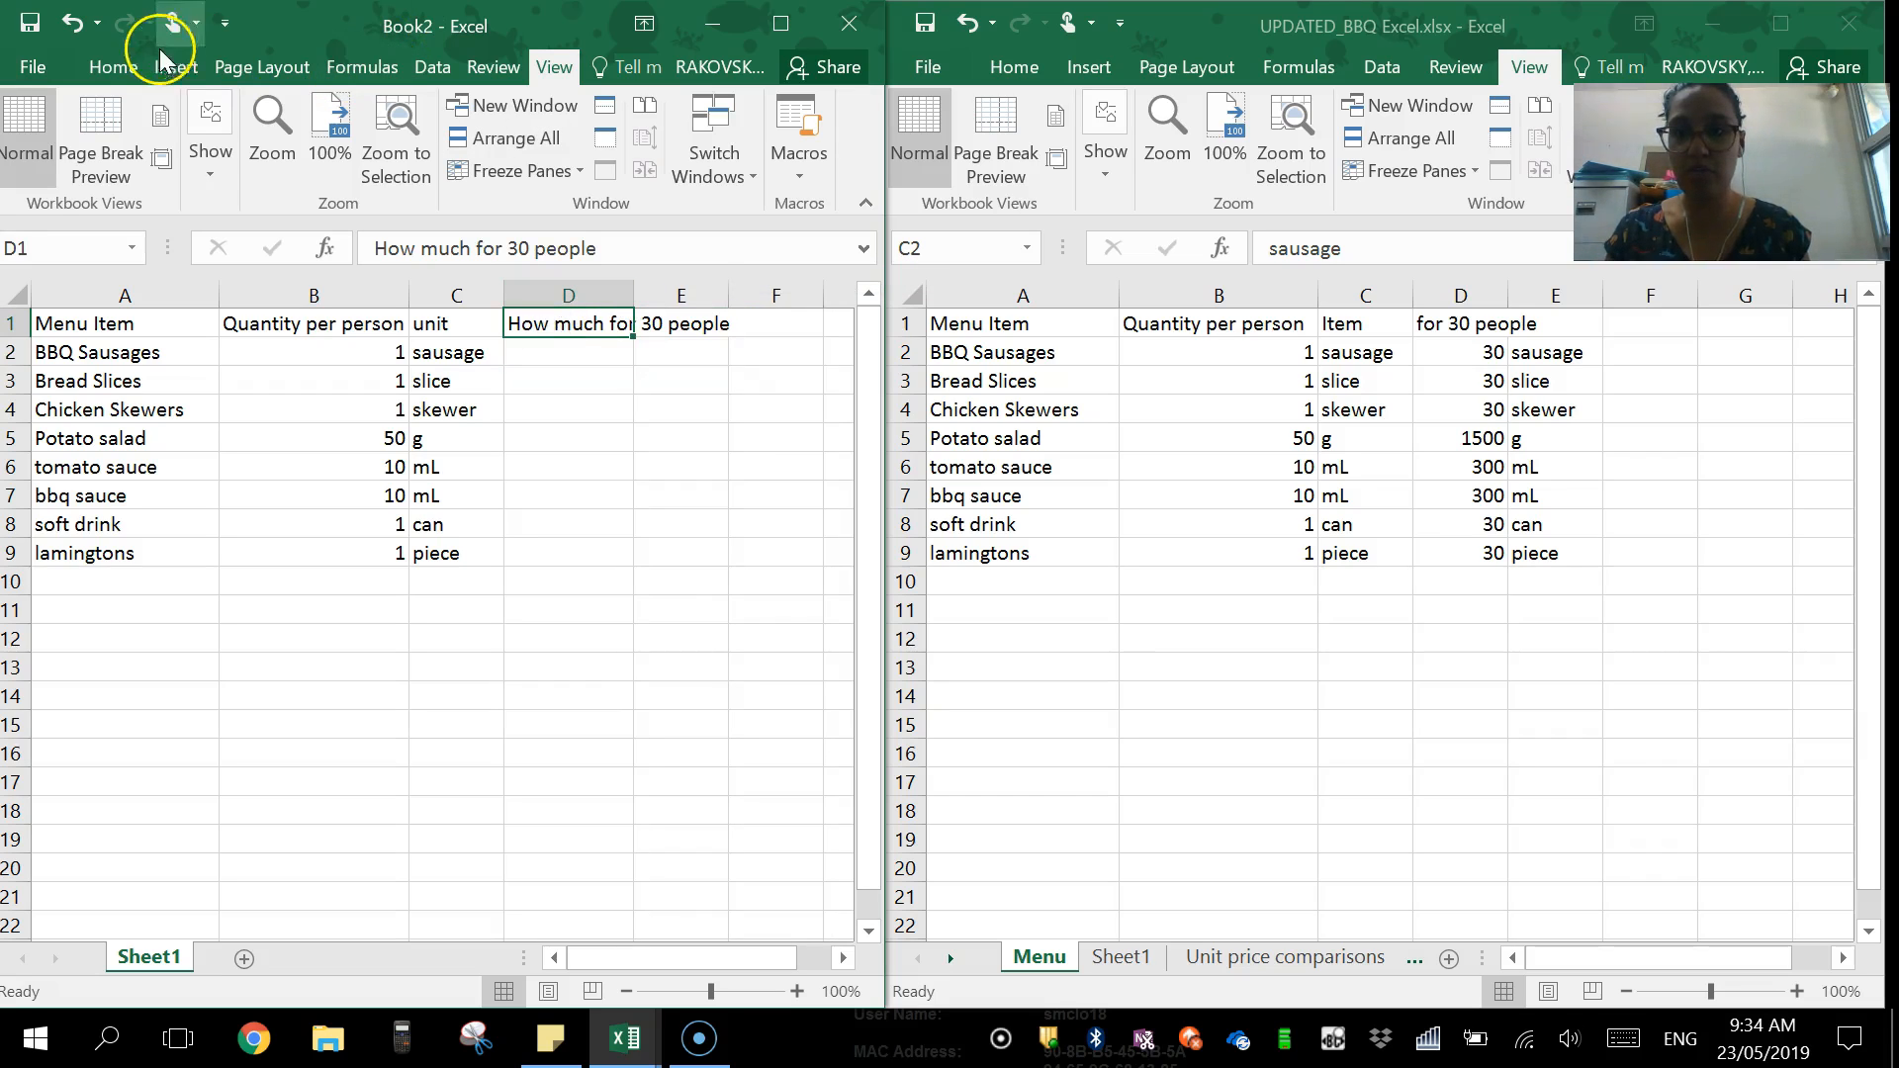
click(113, 67)
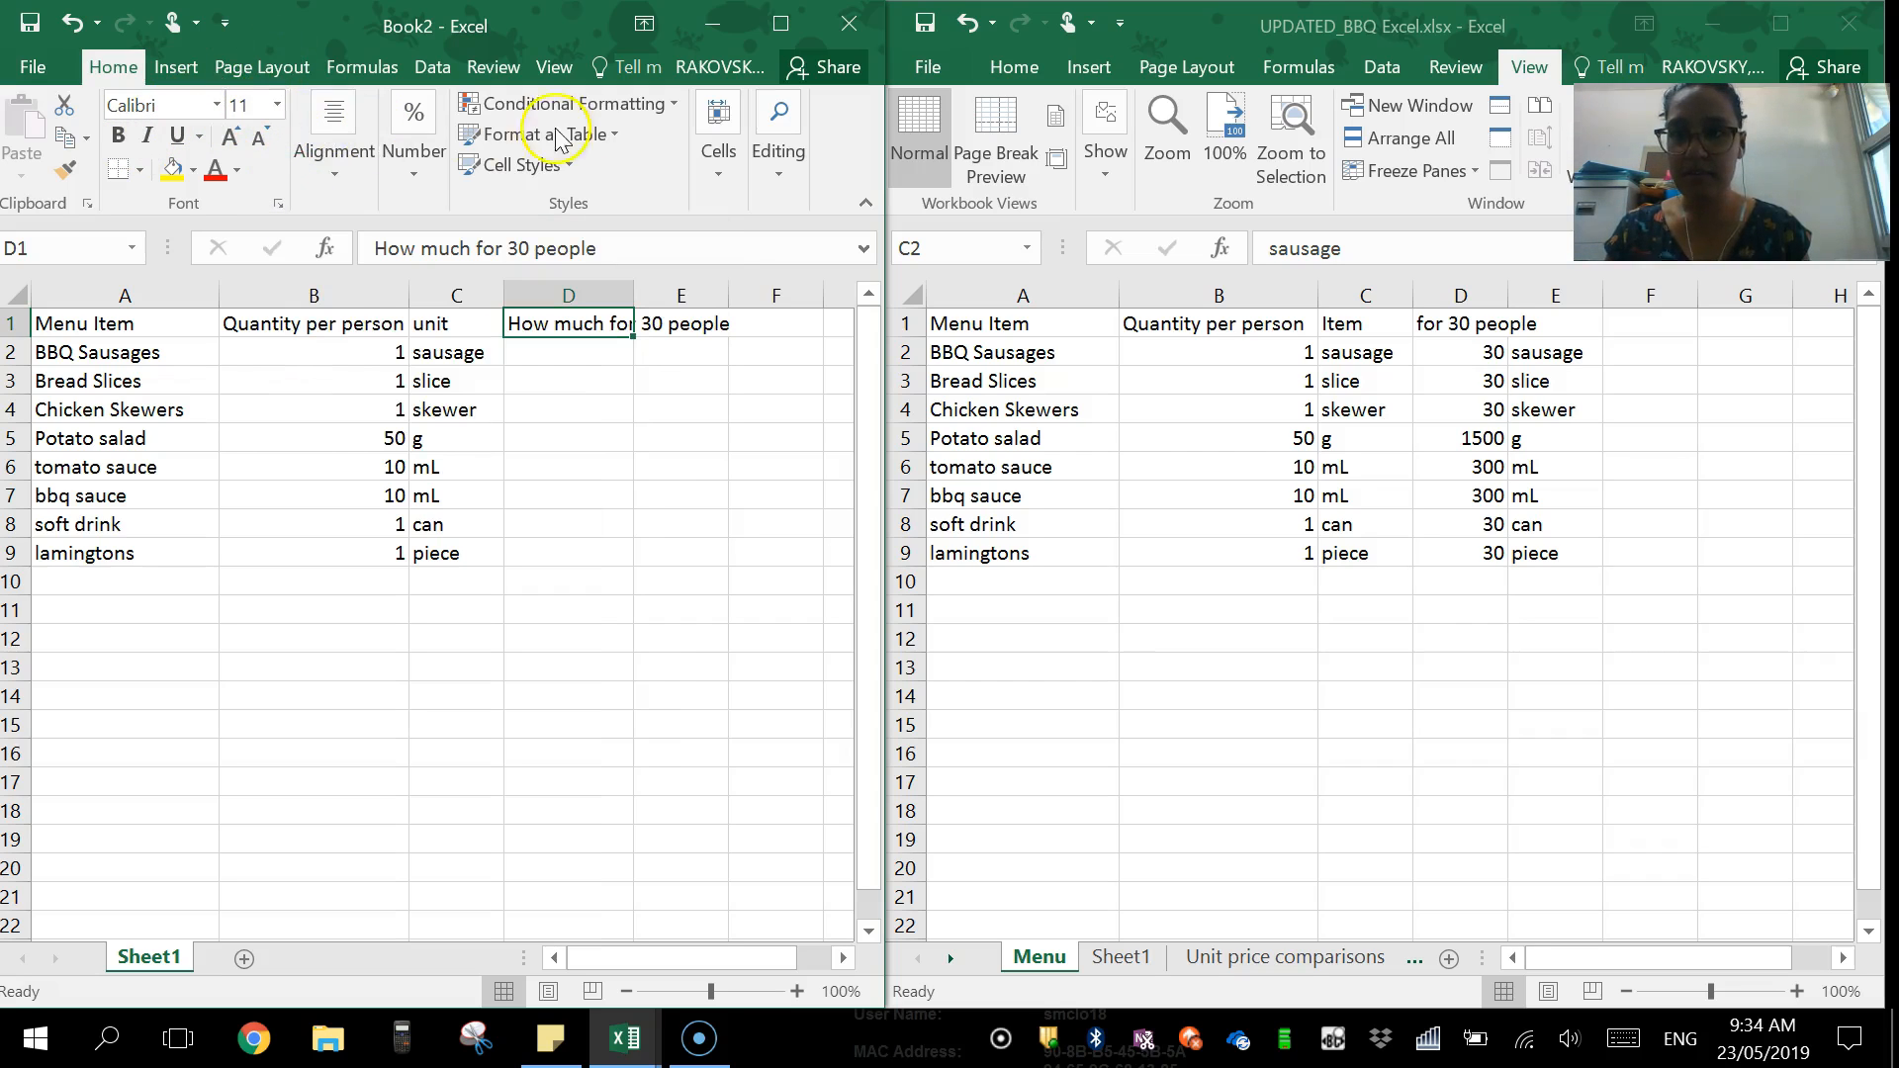
click(322, 156)
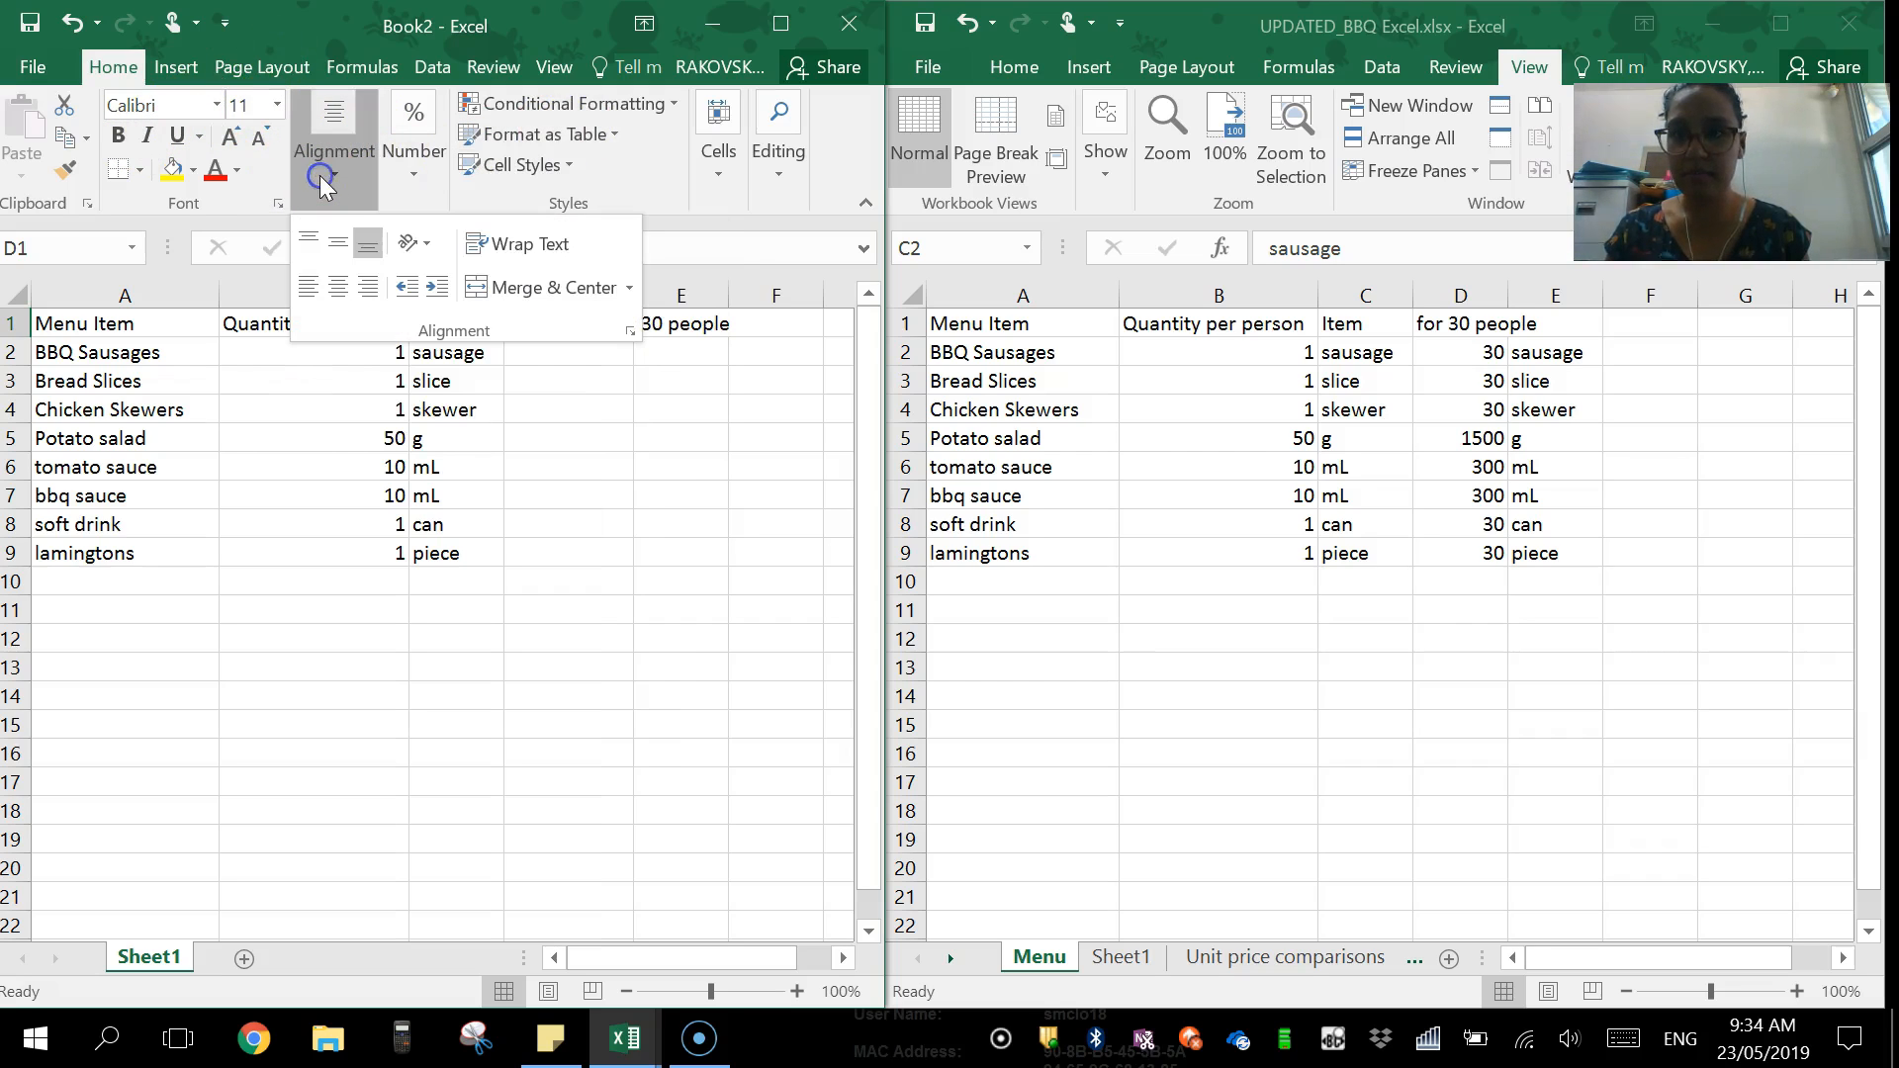
click(506, 248)
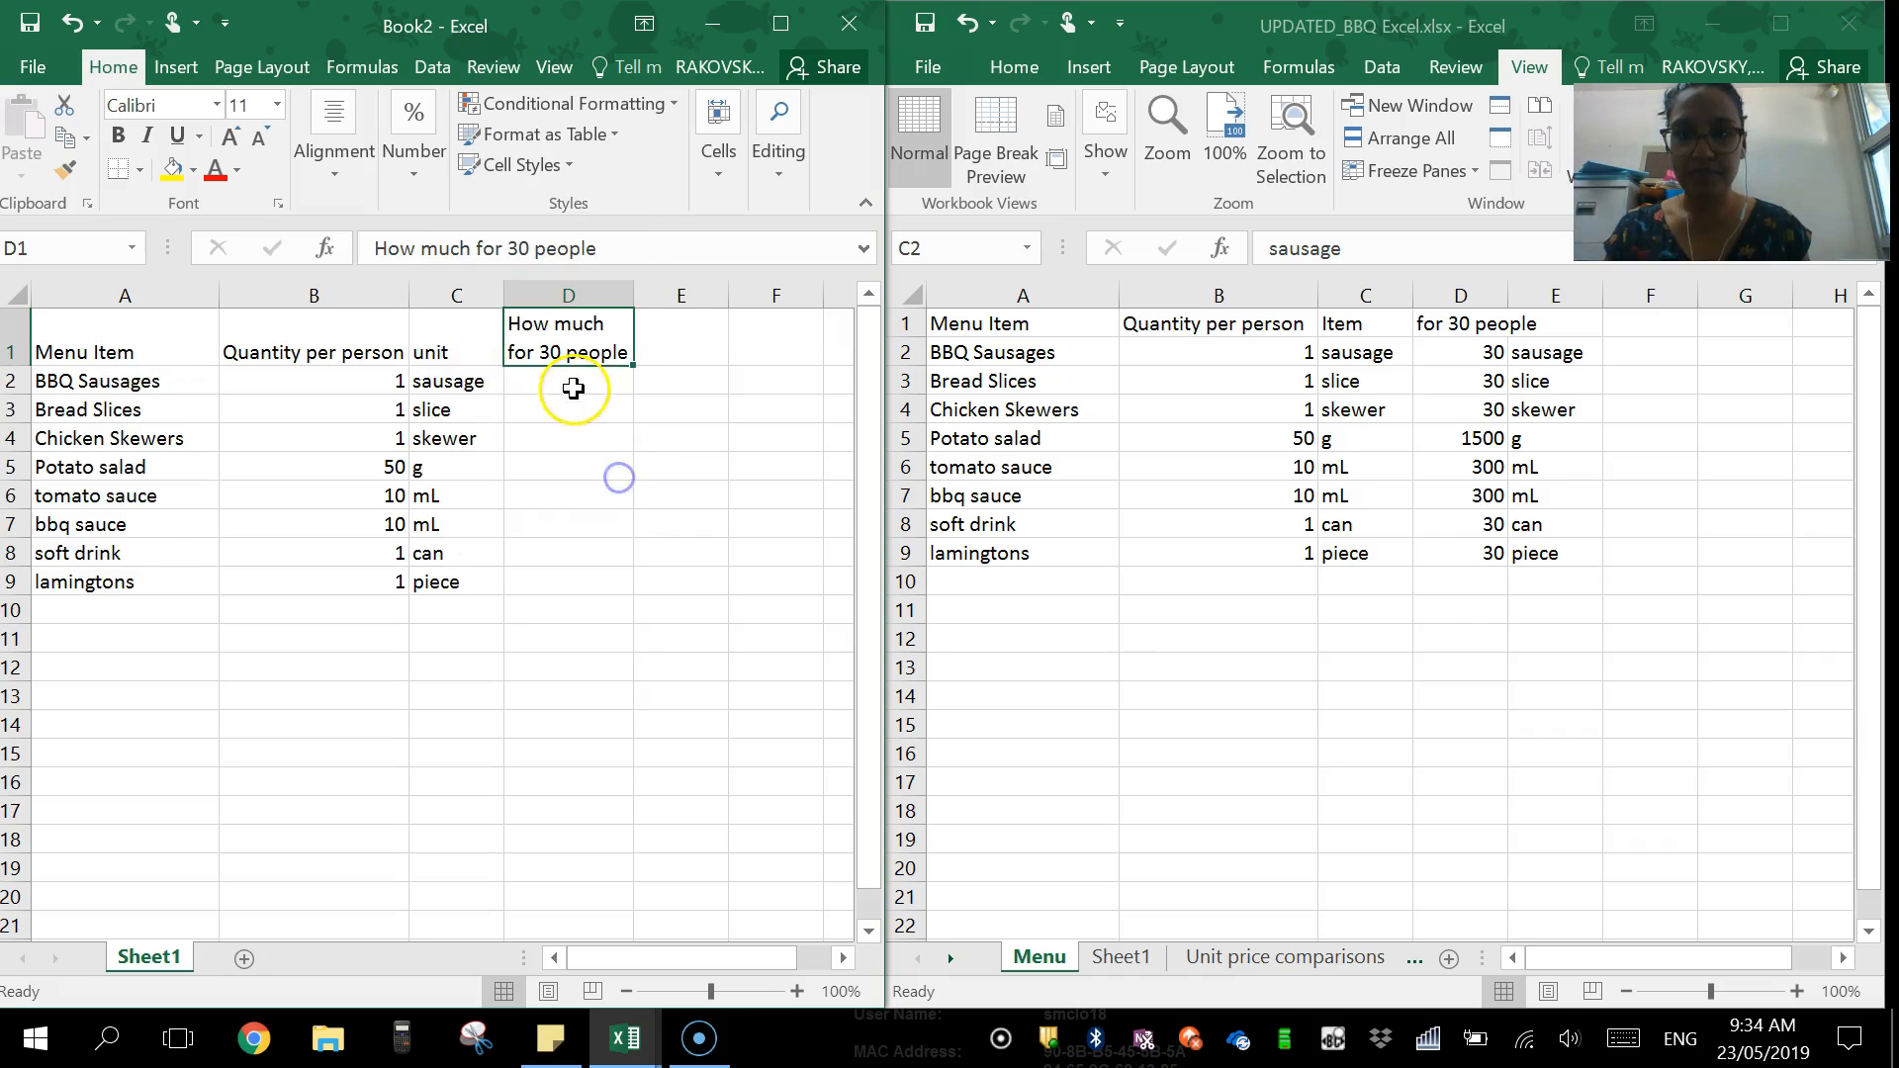
Enter the formula =B2*30 in cell D2 and fill it down through D9
click(574, 388)
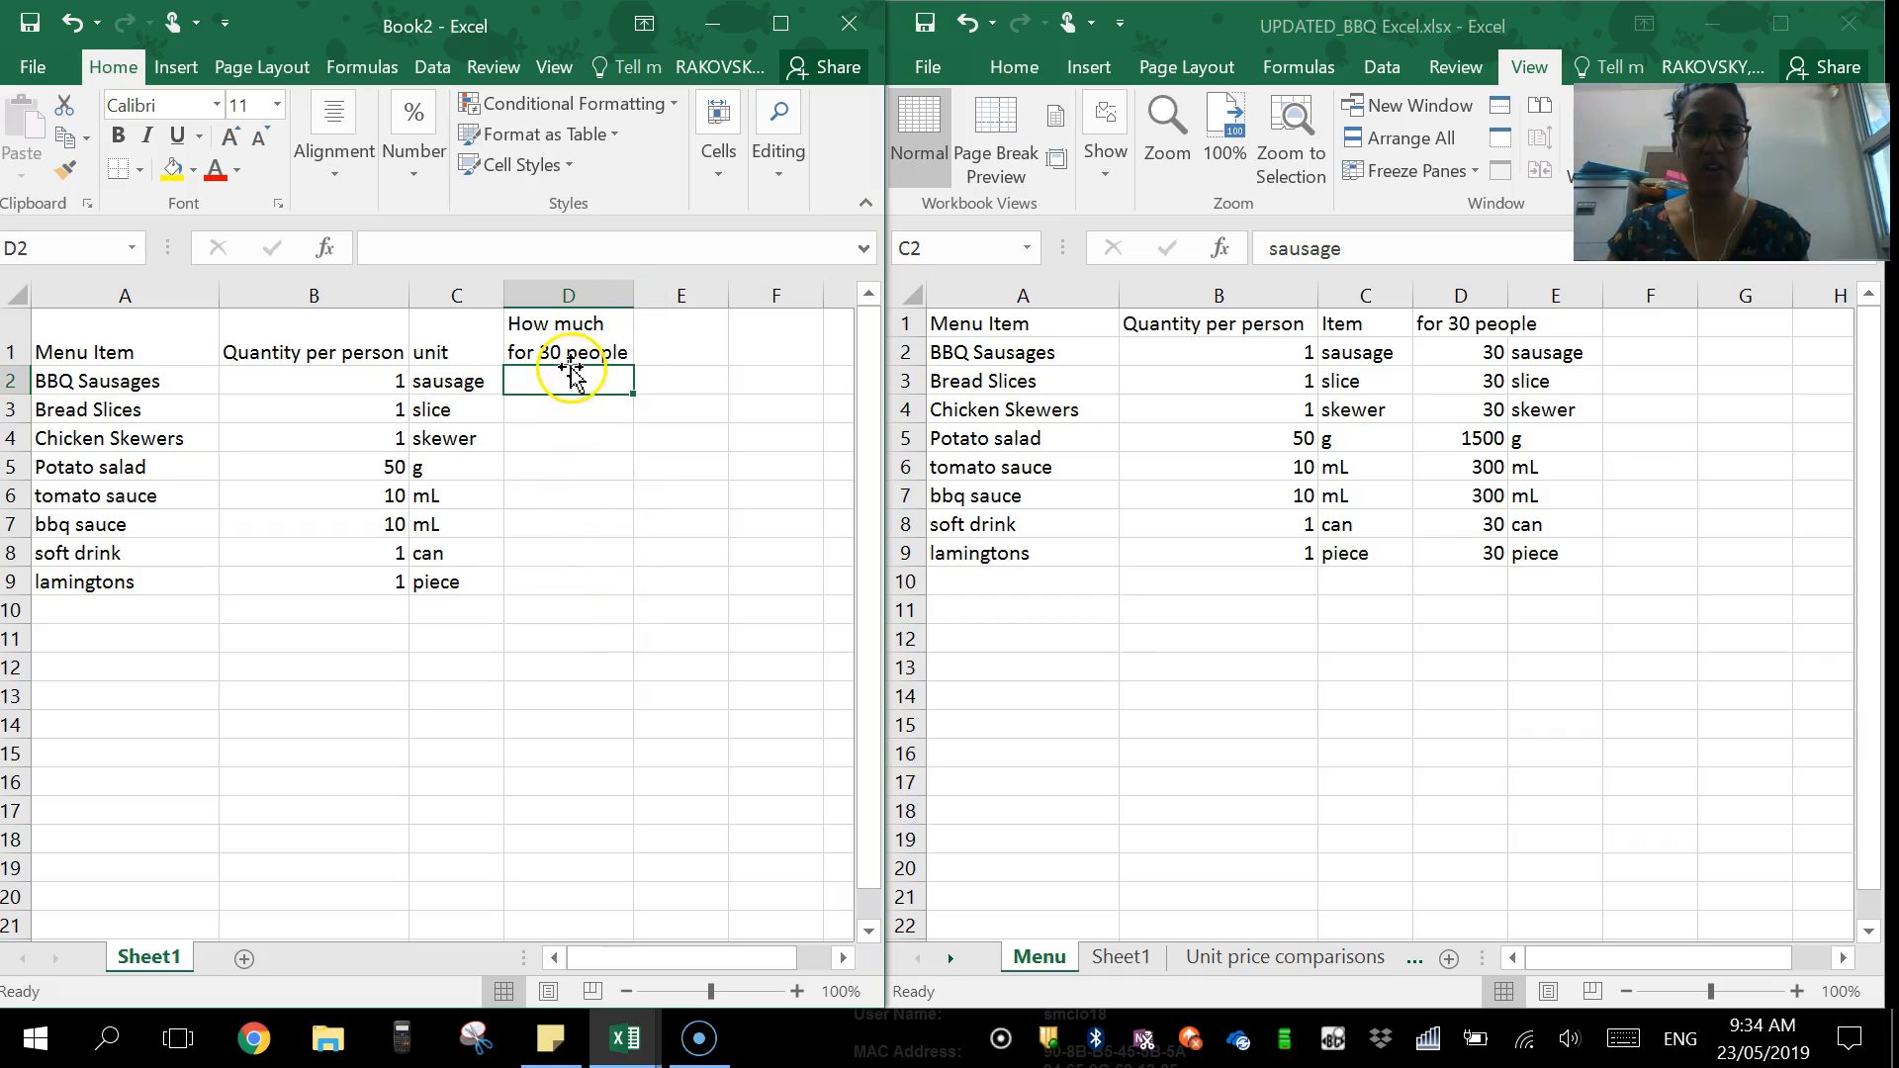
text(=)
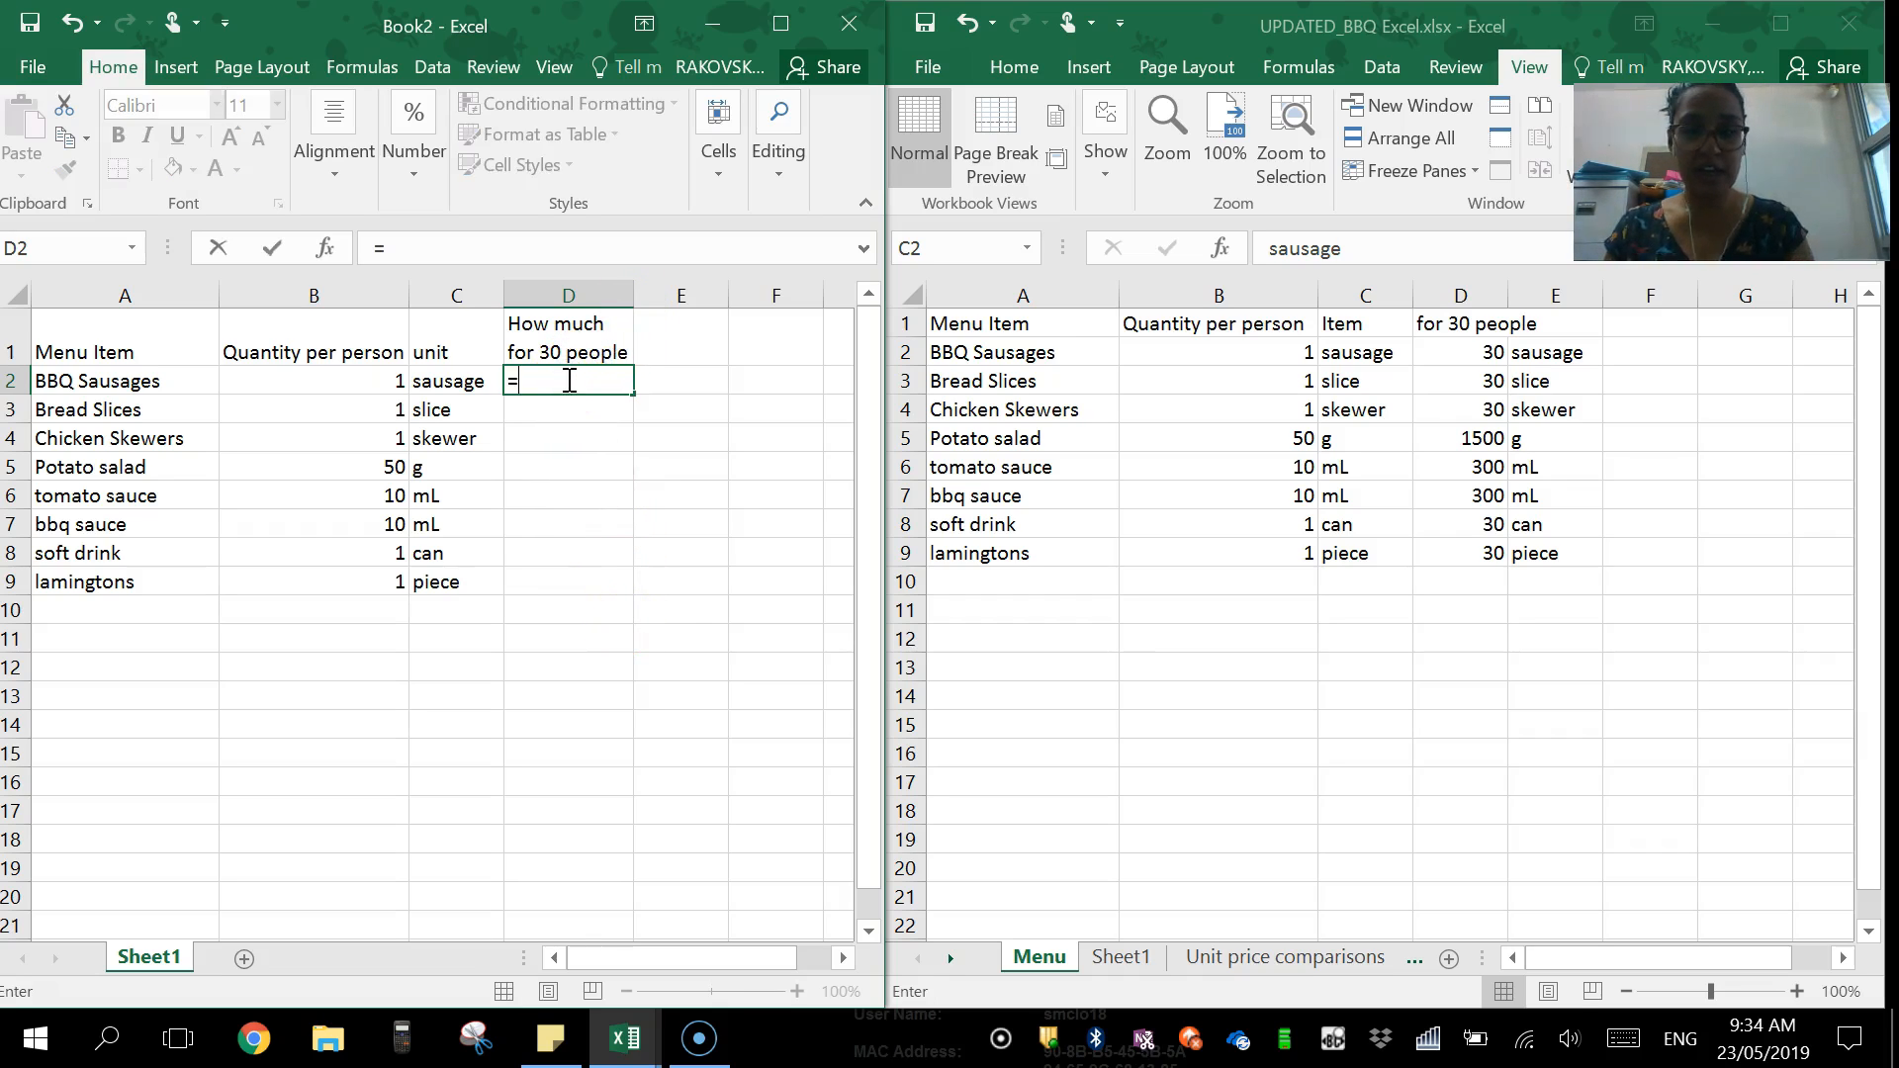
text(b2)
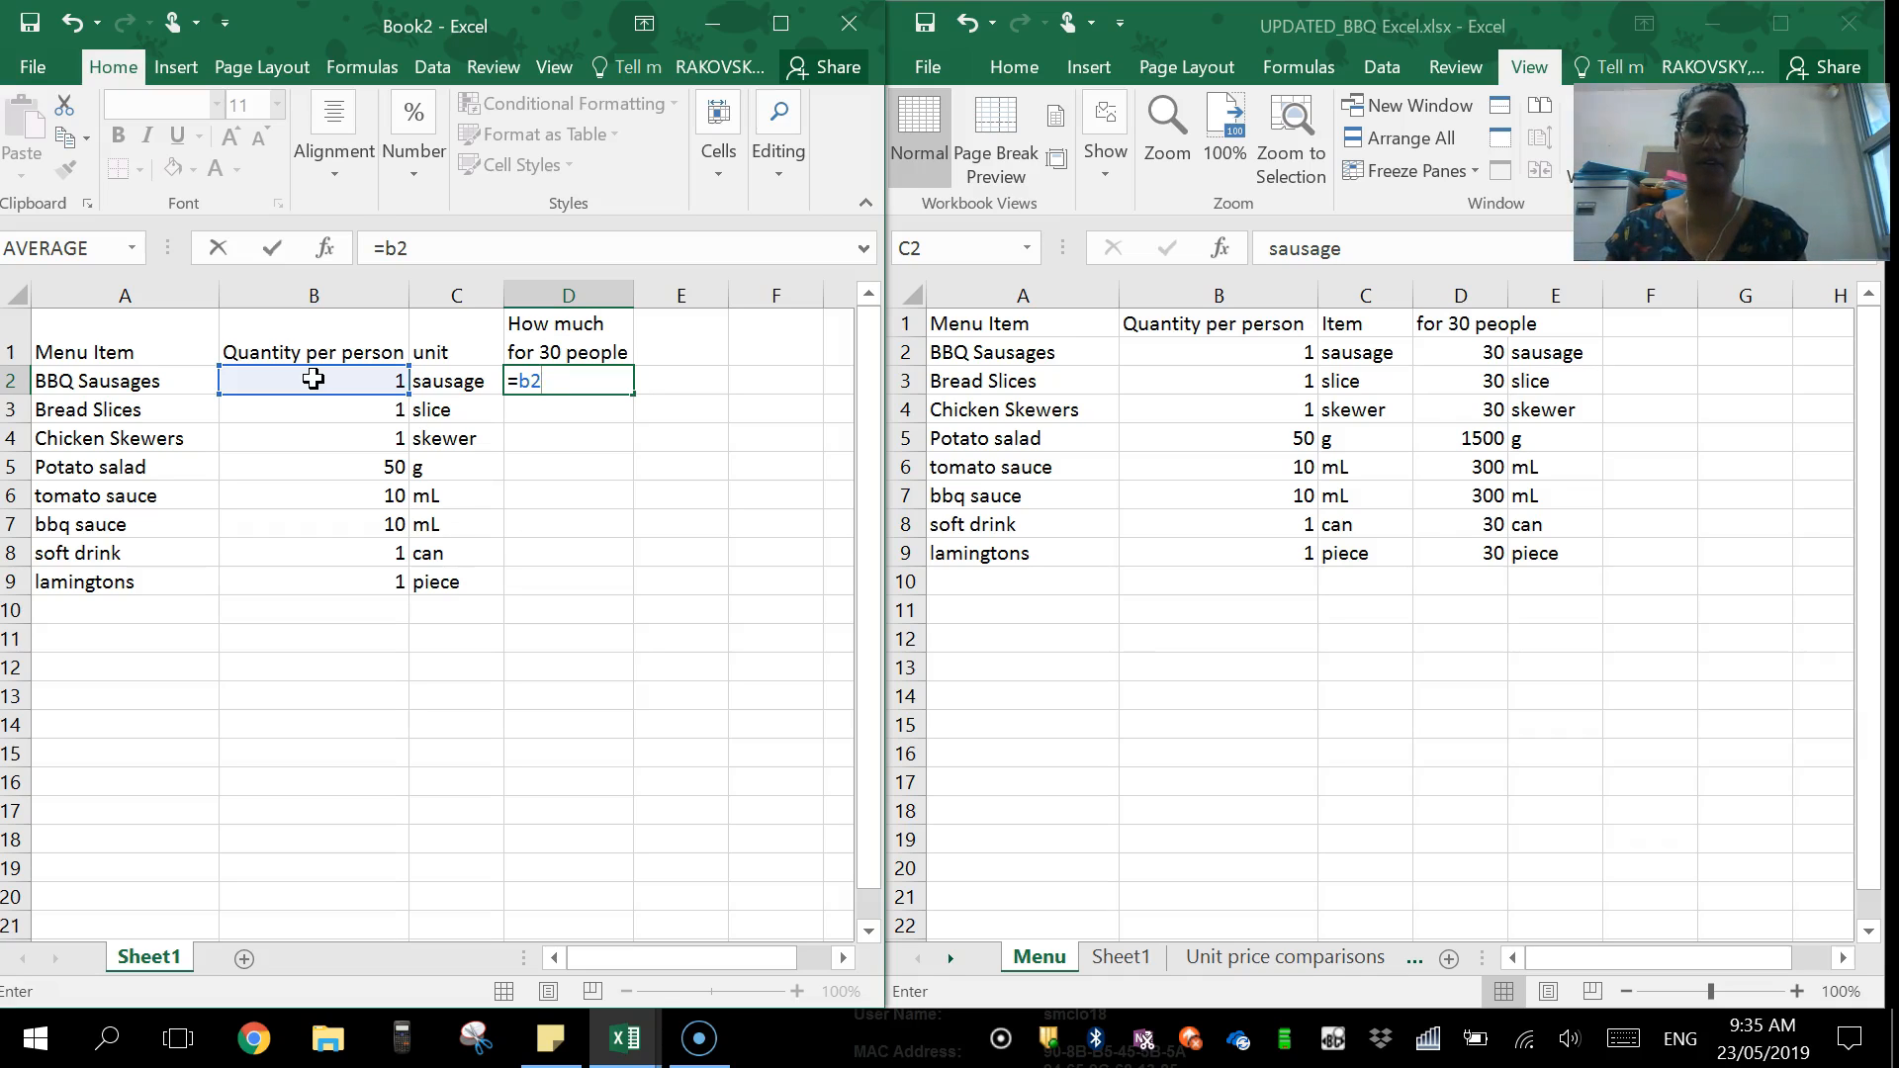
click(527, 389)
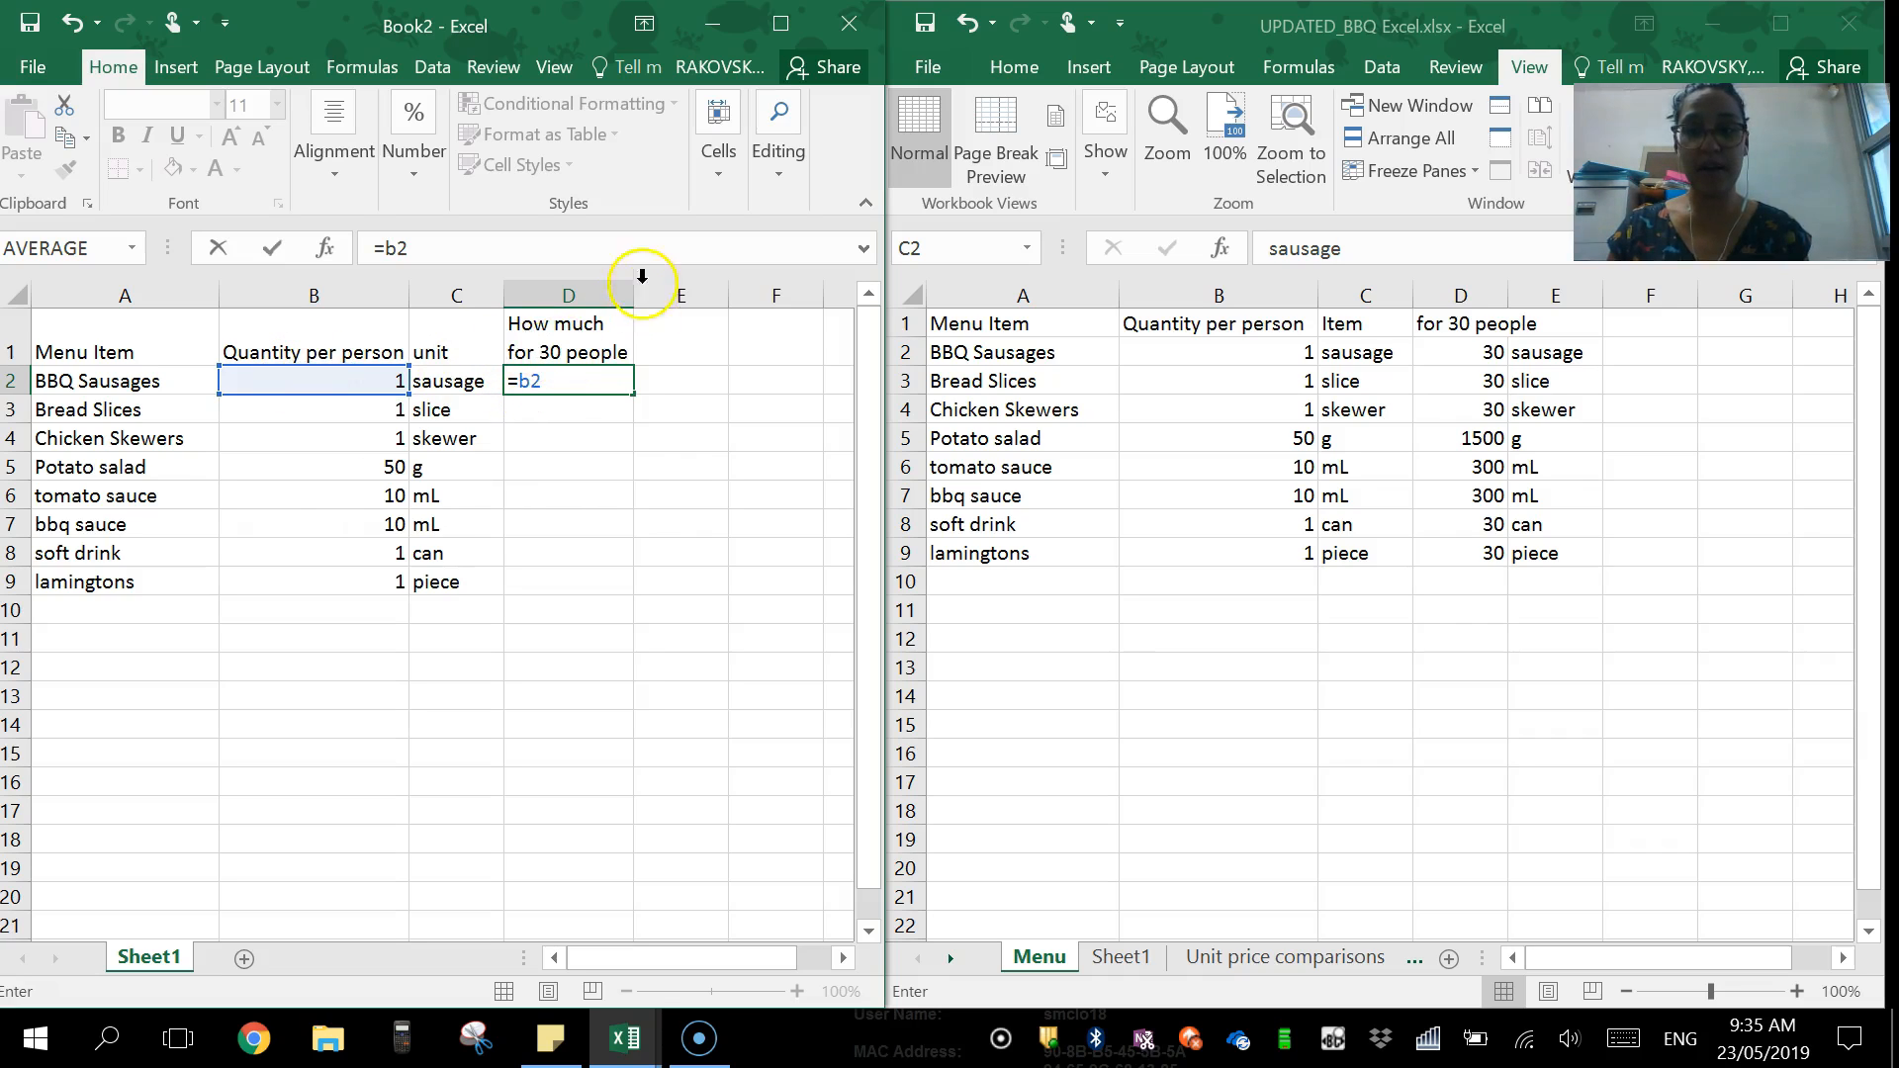
text(*30)
key(Return)
click(614, 381)
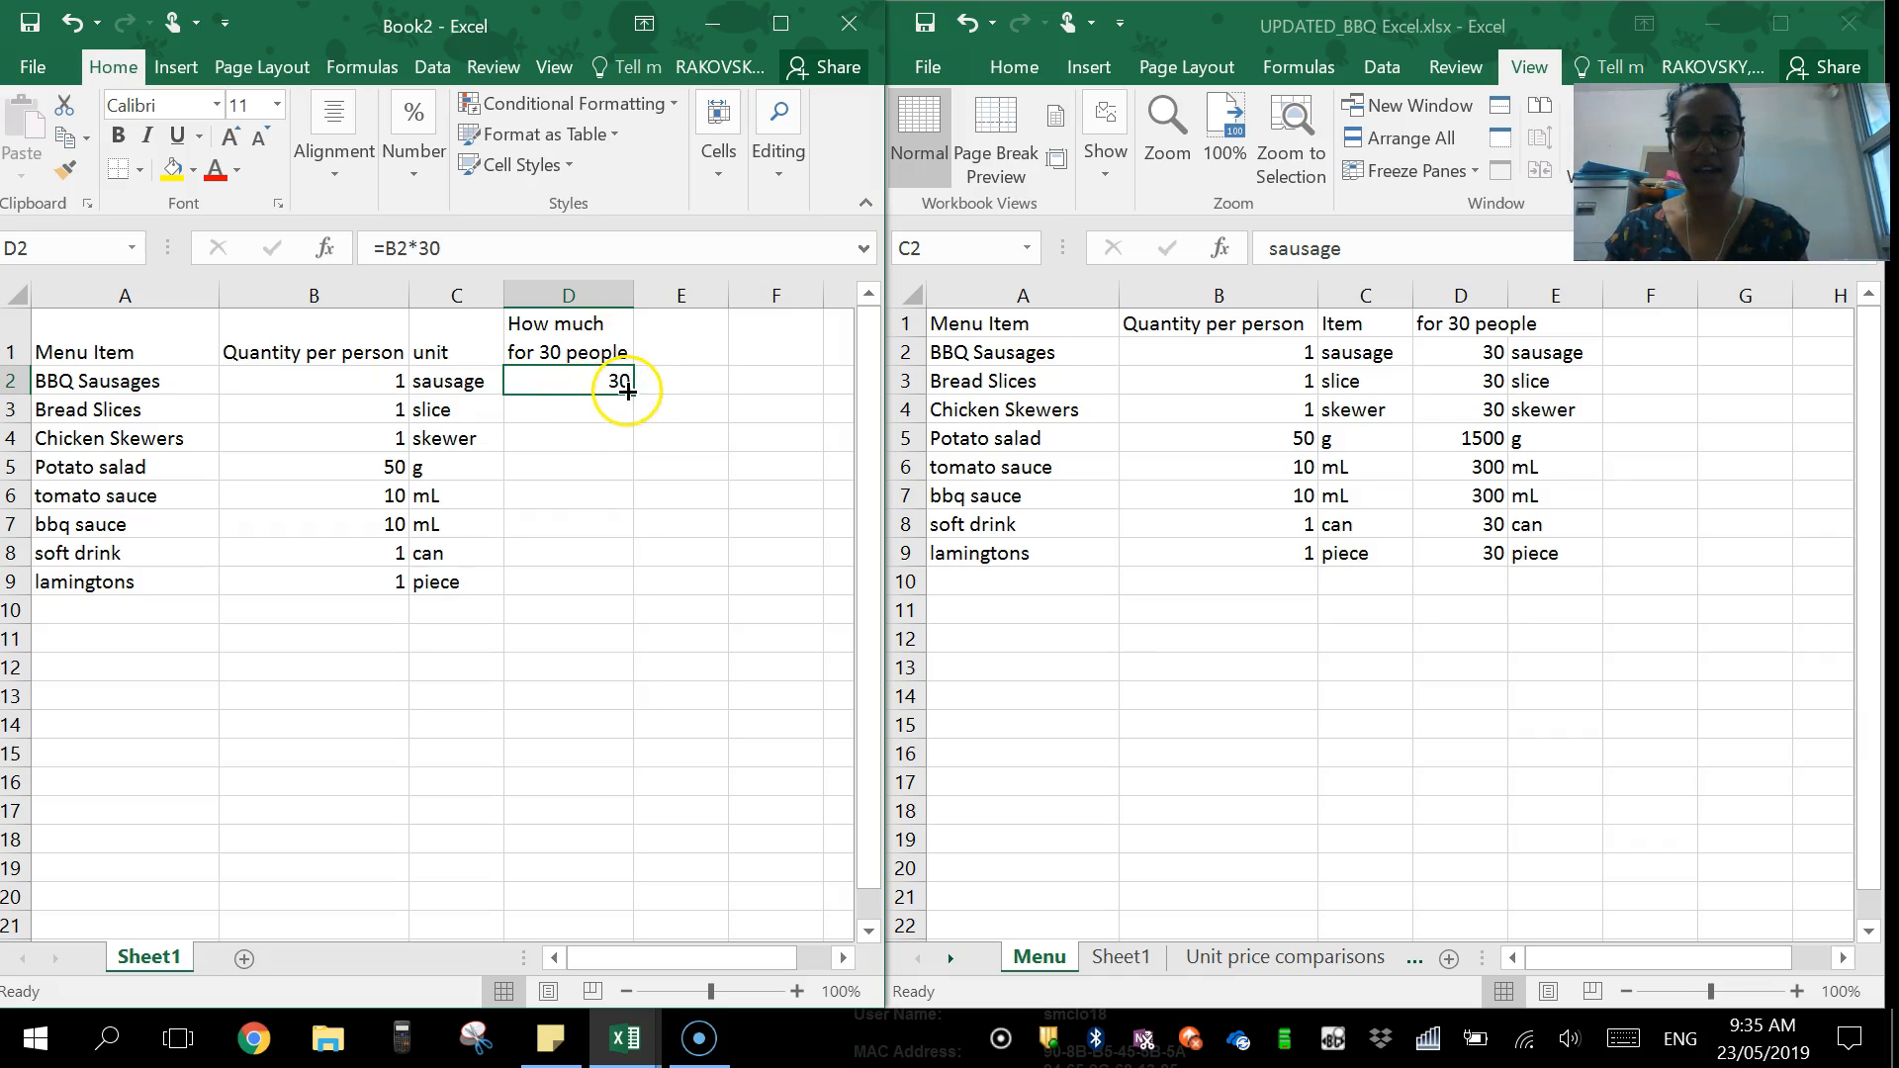
drag(637, 395, 629, 598)
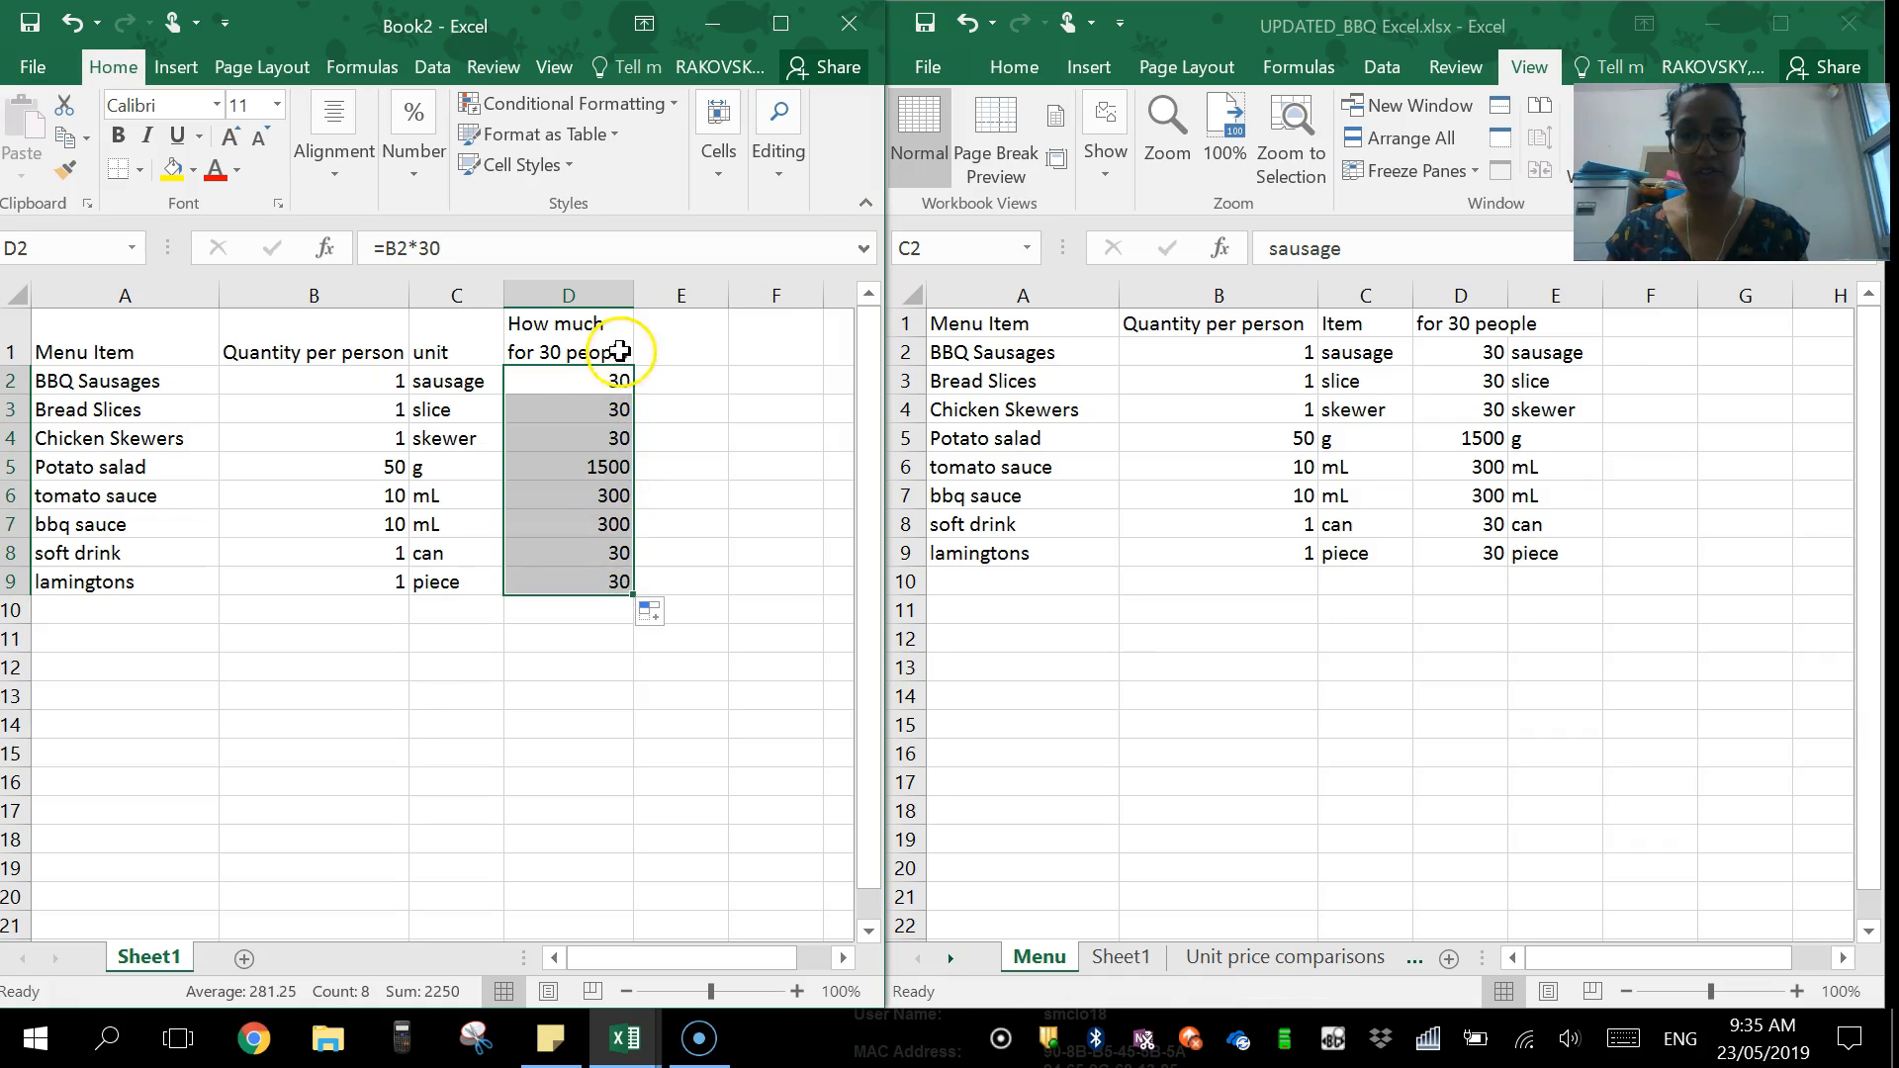
Inspect the filled-down formulas in cells D3 and D5 to see which quantity cells they reference
click(621, 416)
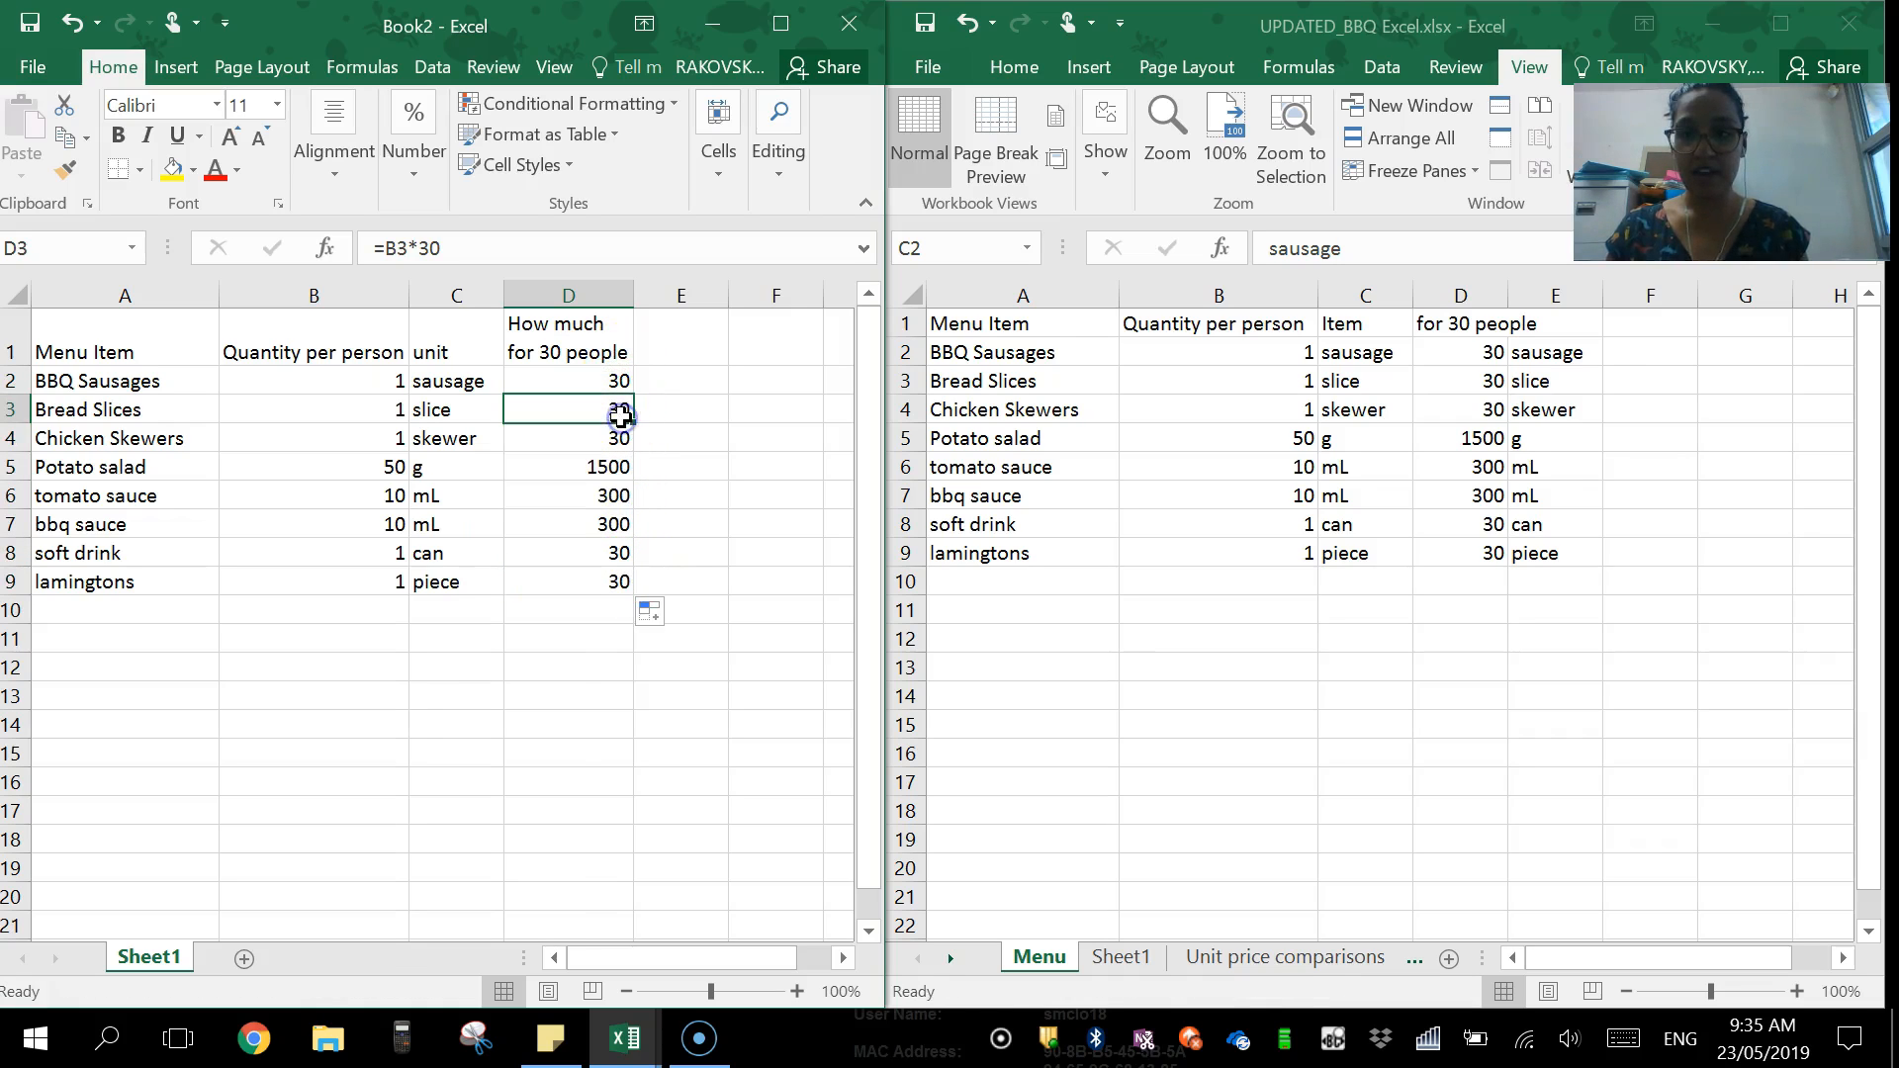
double_click(601, 416)
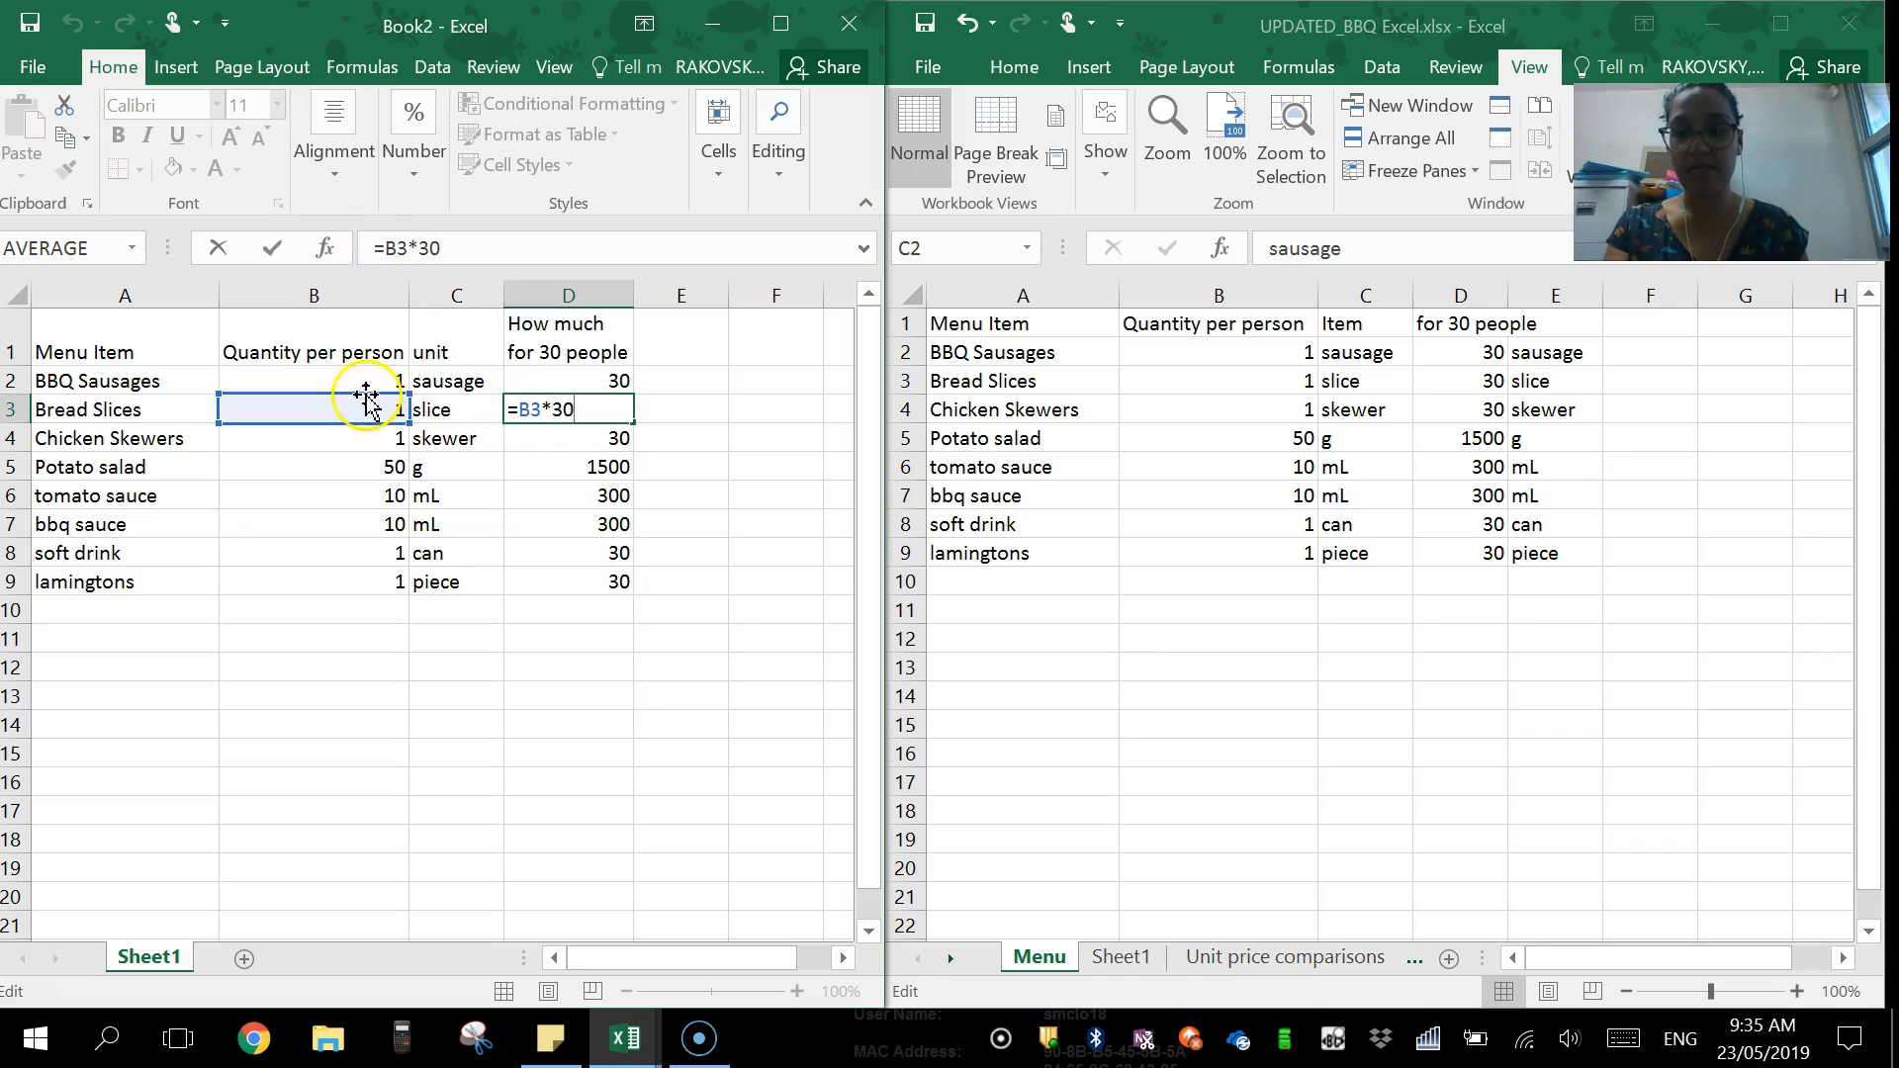
click(542, 247)
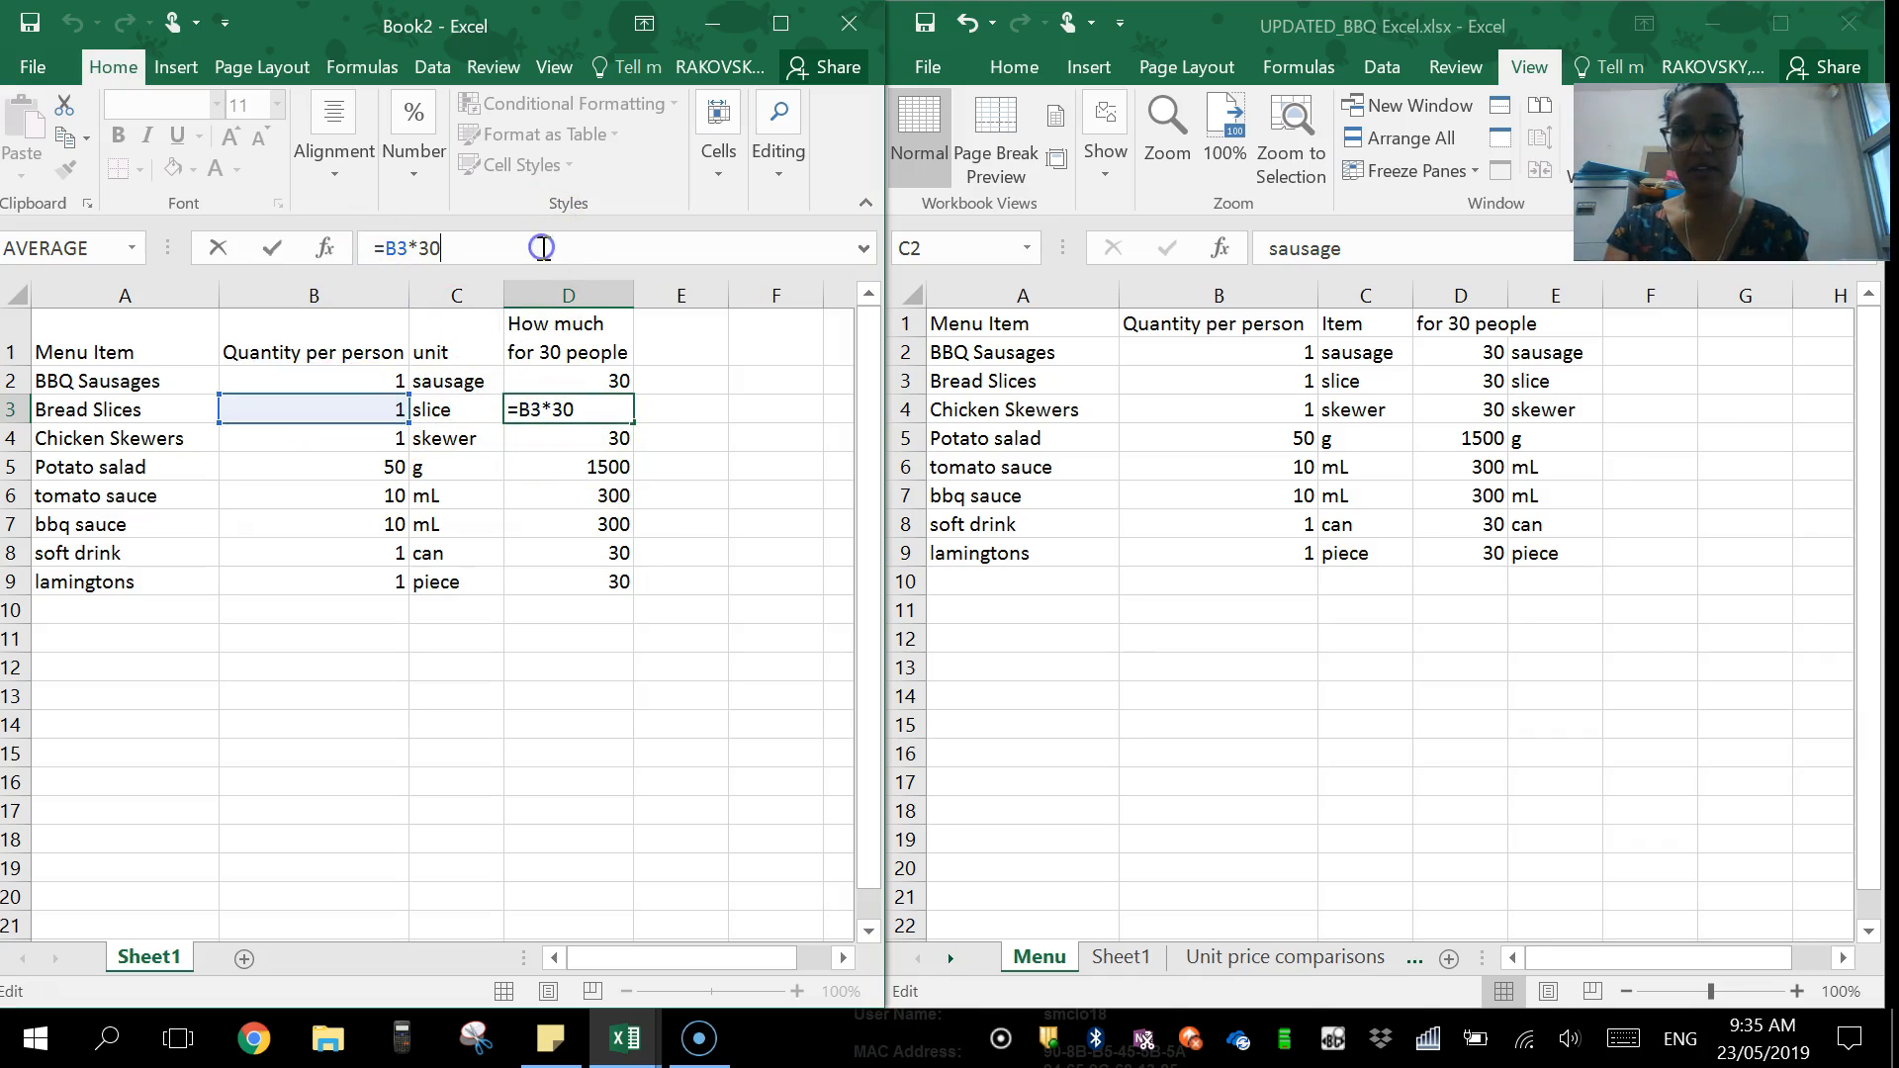
key(Return)
click(565, 466)
double_click(565, 466)
click(471, 257)
key(Return)
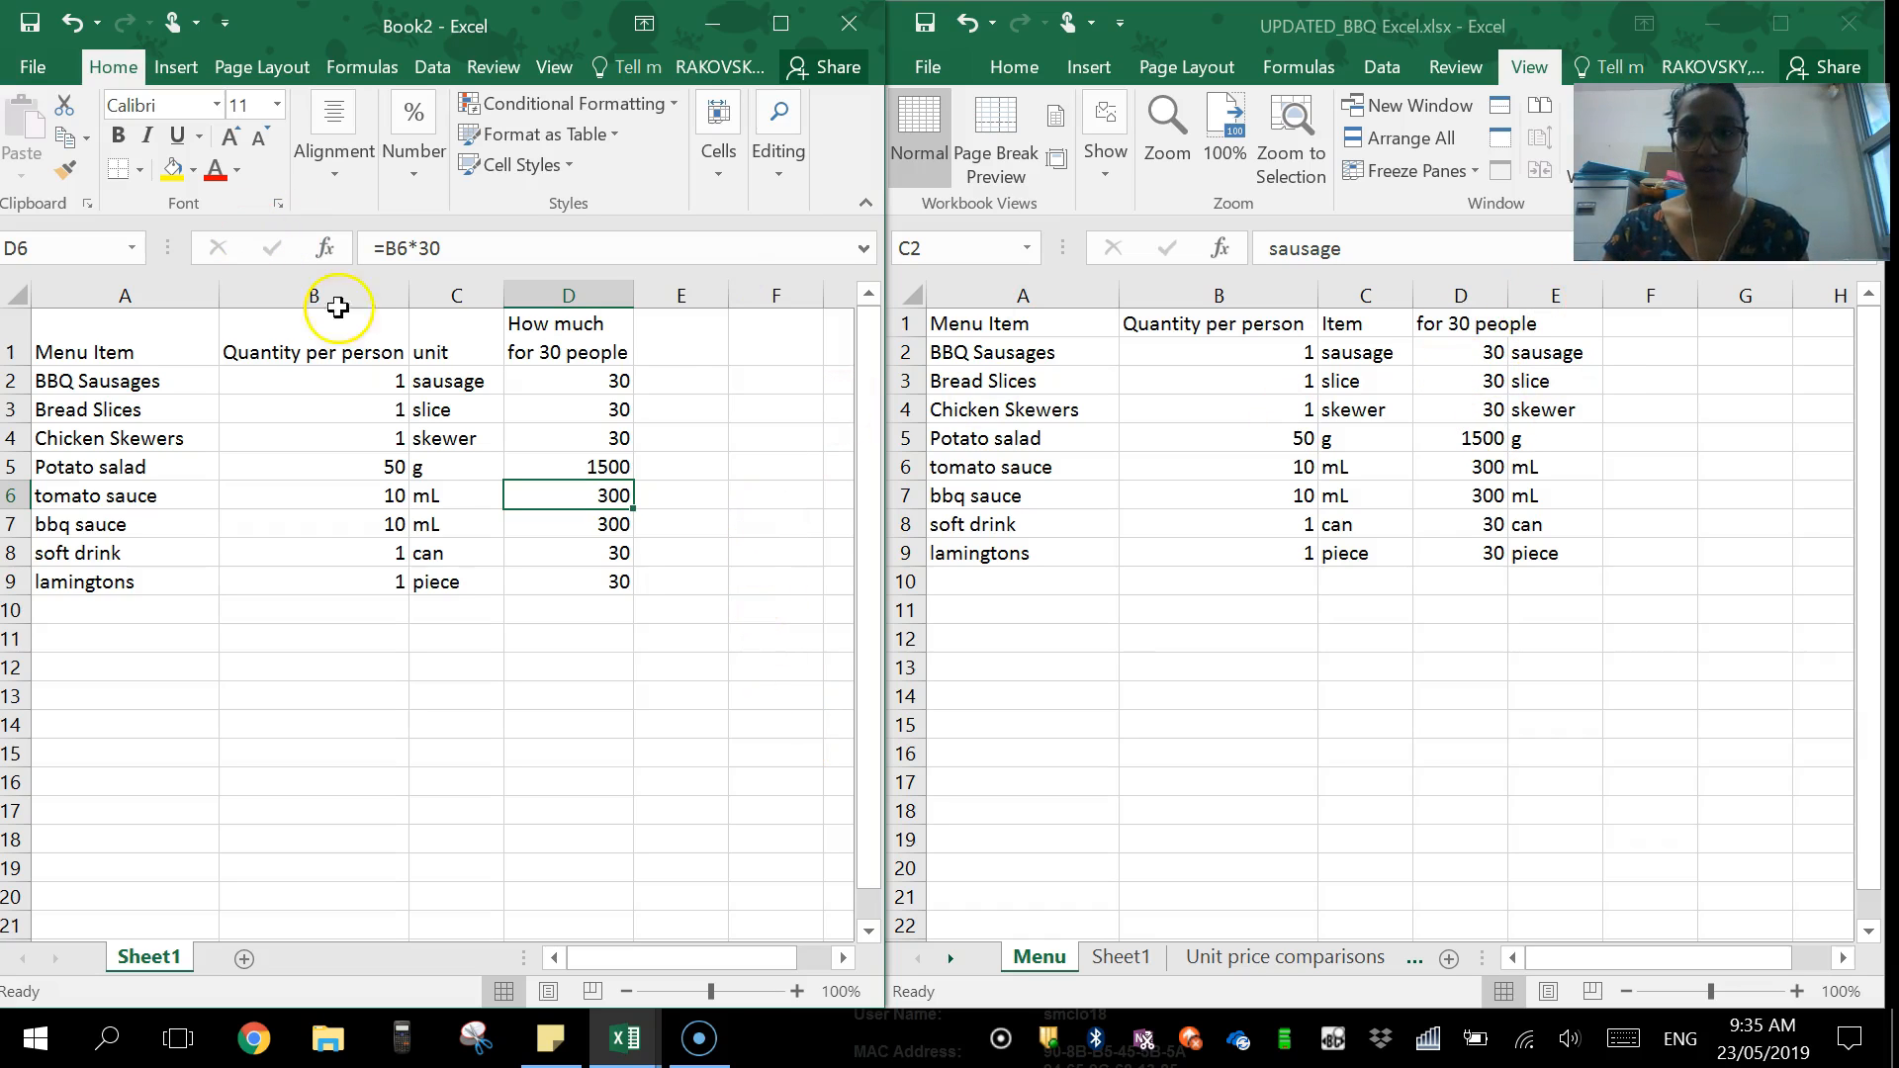
Enter the heading "unit" in E1 of Book2 and fill E2:E9 with the units copied from column E of the BBQ workbook
click(669, 341)
text(unit)
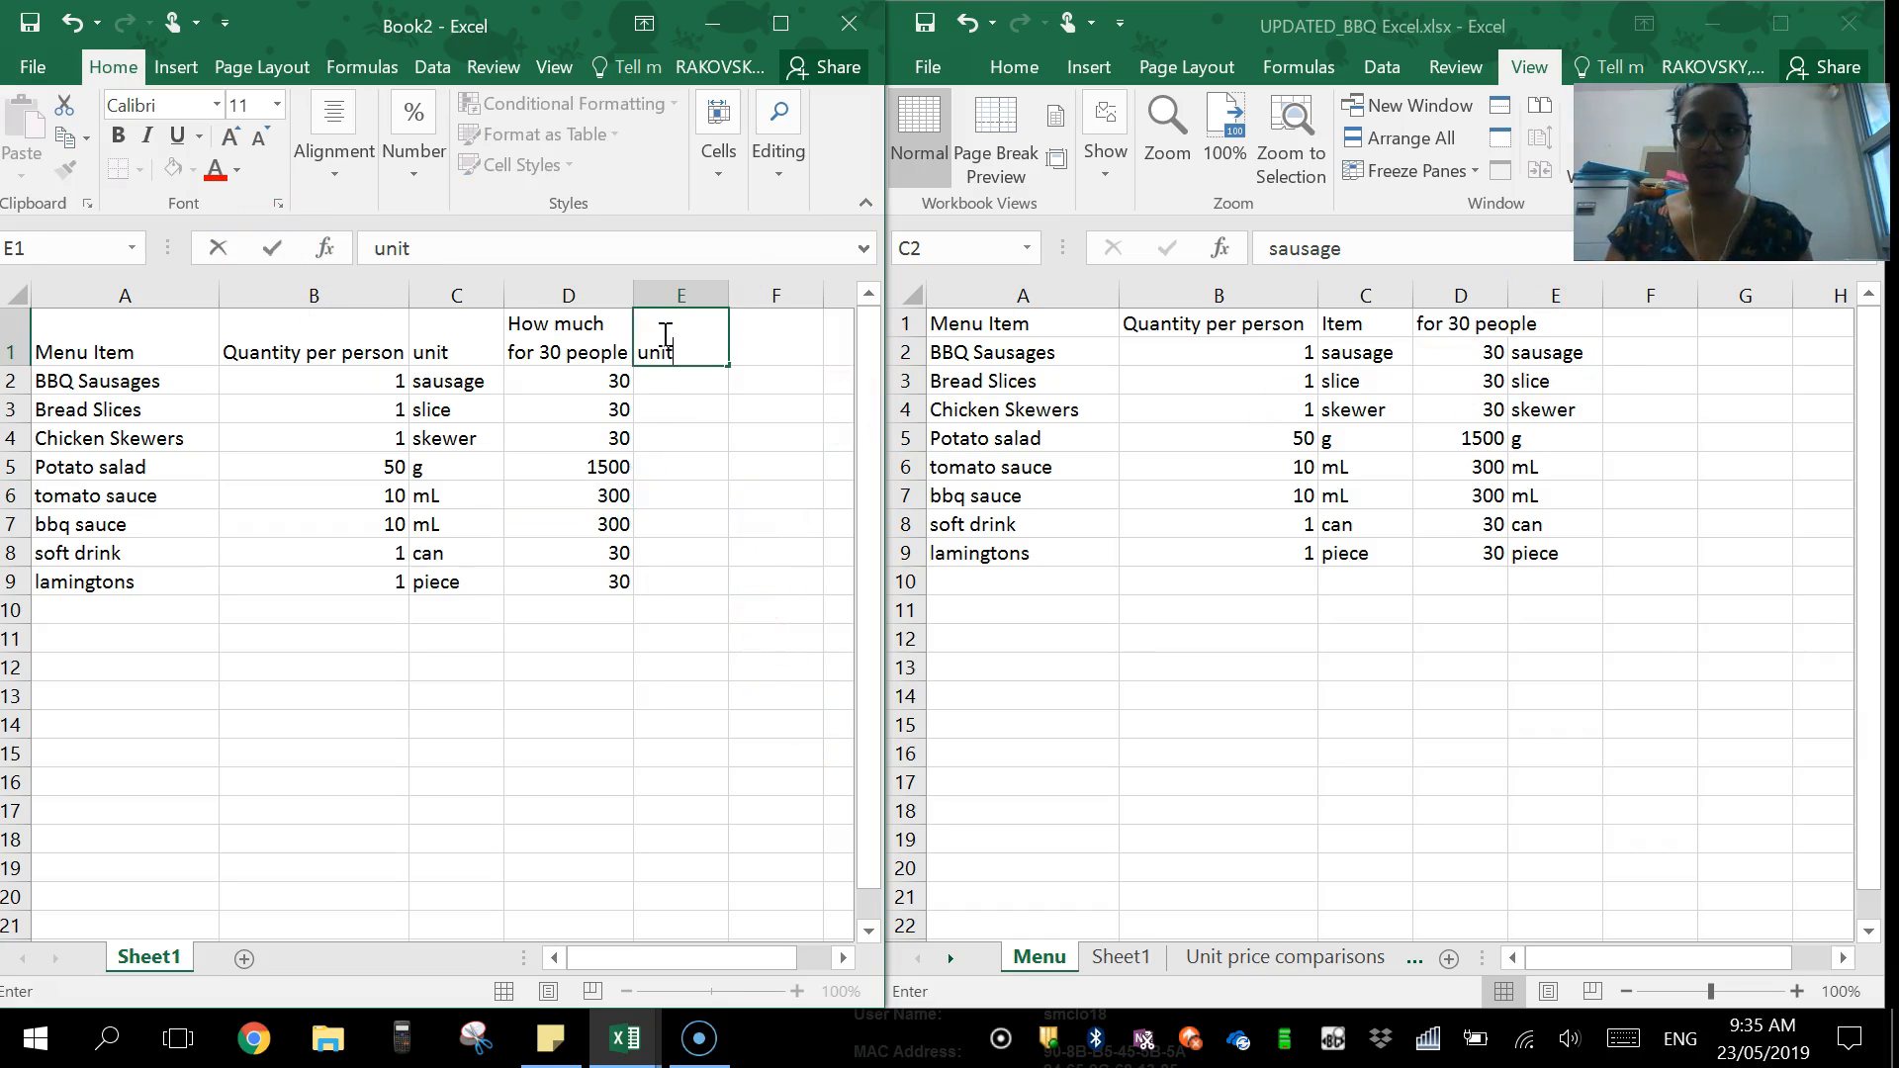
click(1546, 366)
drag(1546, 366, 1556, 557)
key(ctrl+c)
click(648, 377)
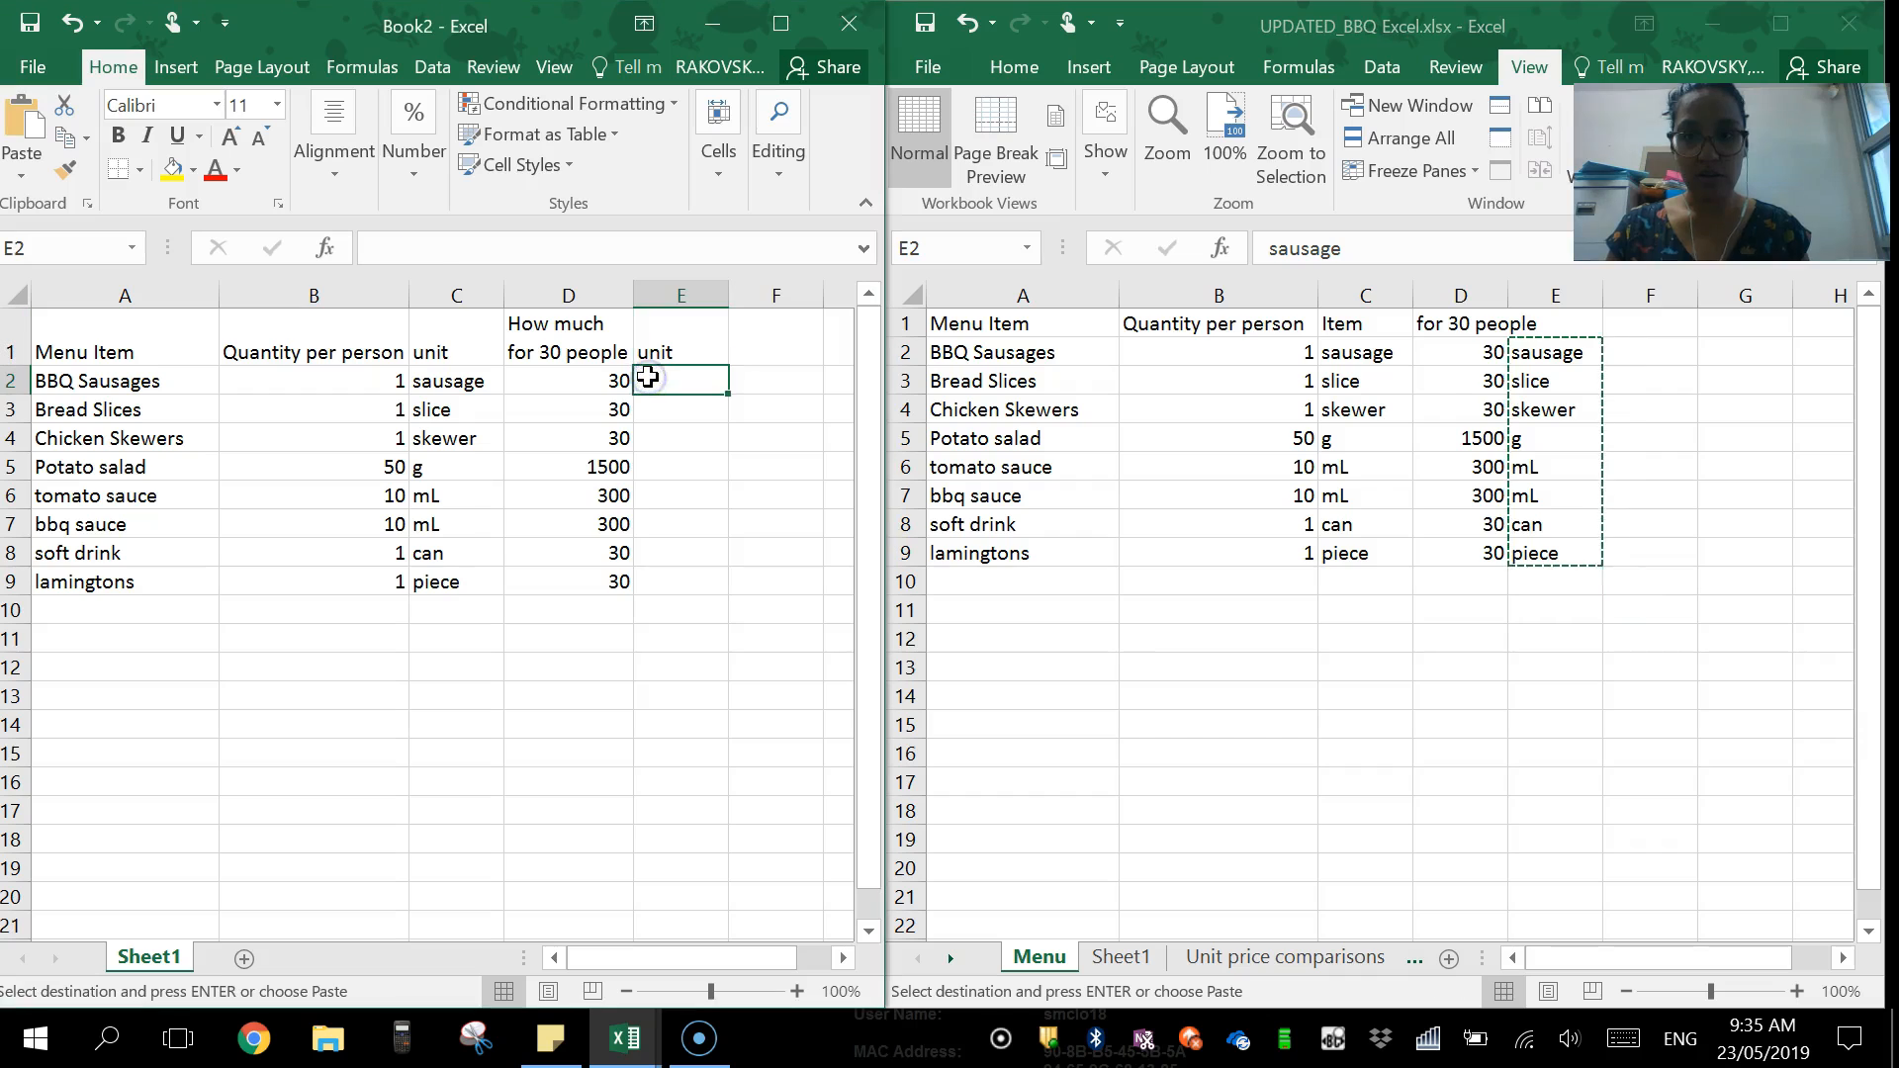
key(ctrl+v)
click(638, 728)
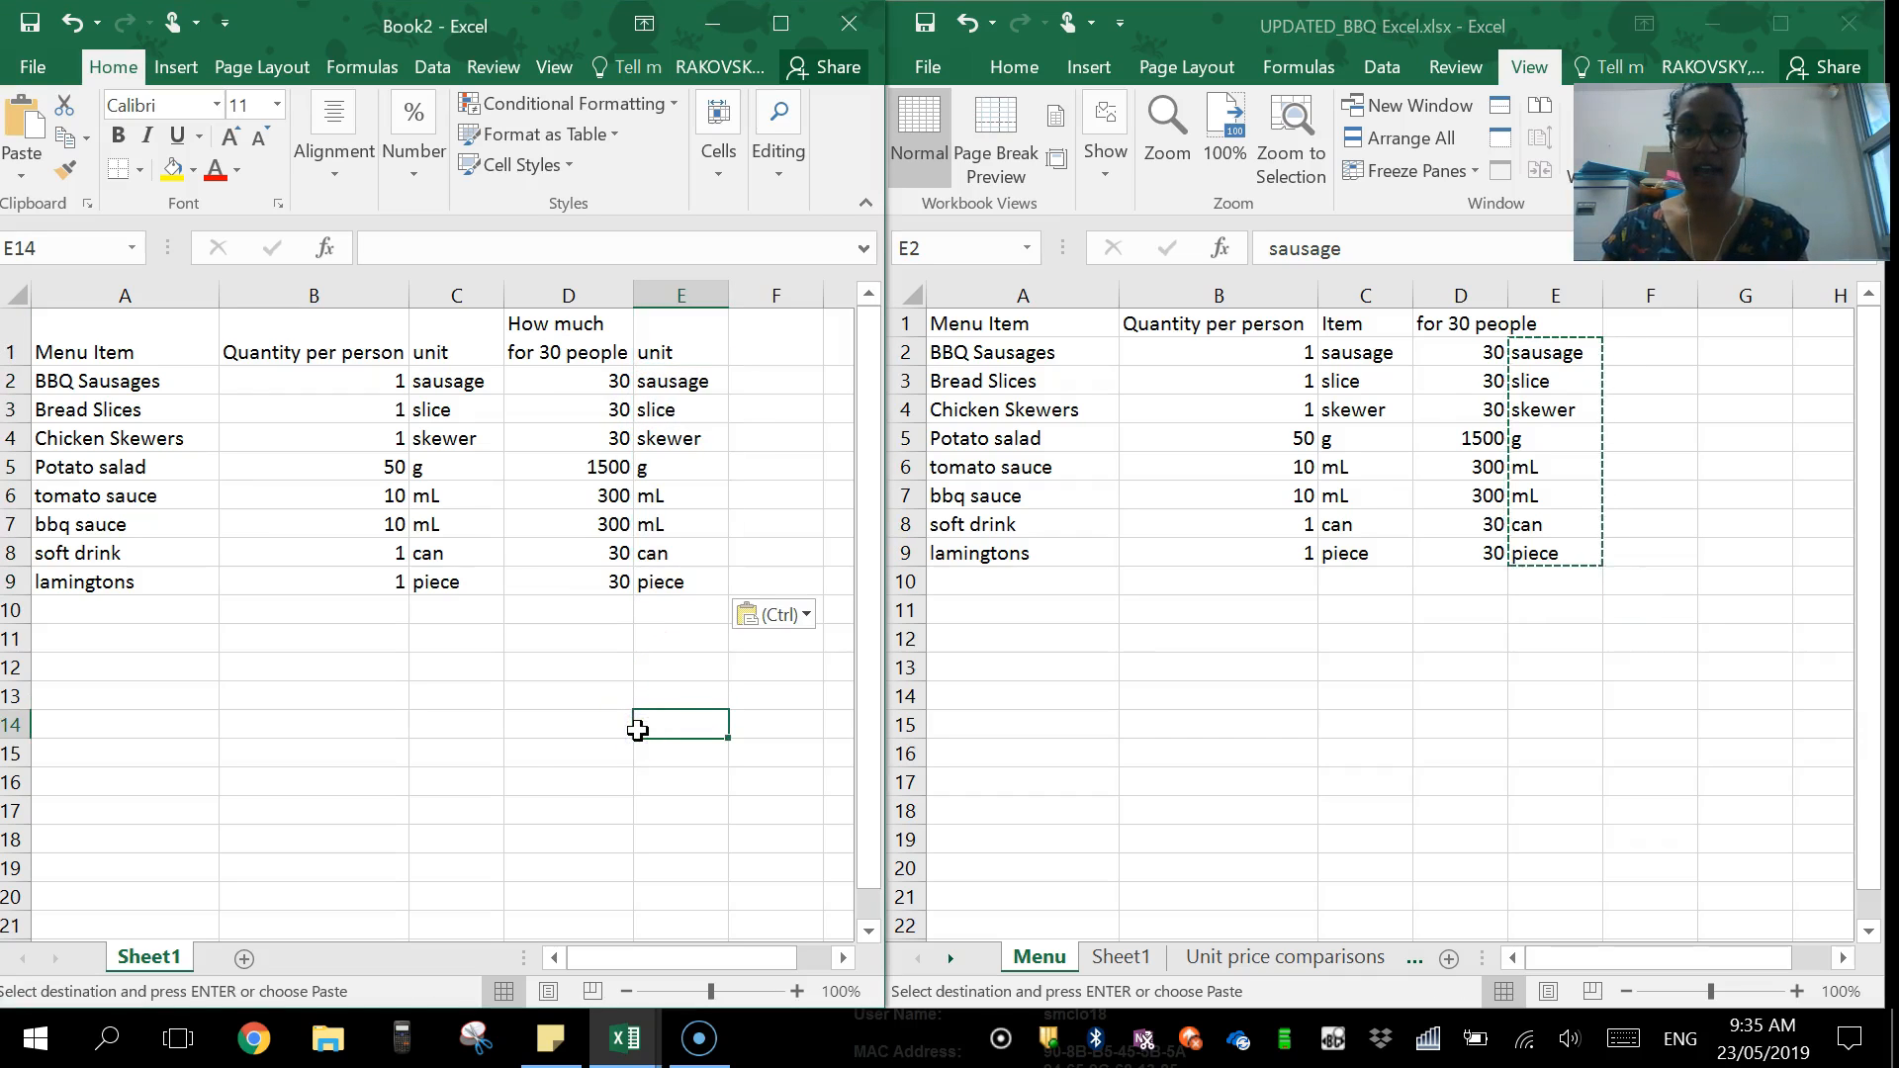
Rename the worksheet Sheet1 in Book2 as "Menu"
right_click(170, 958)
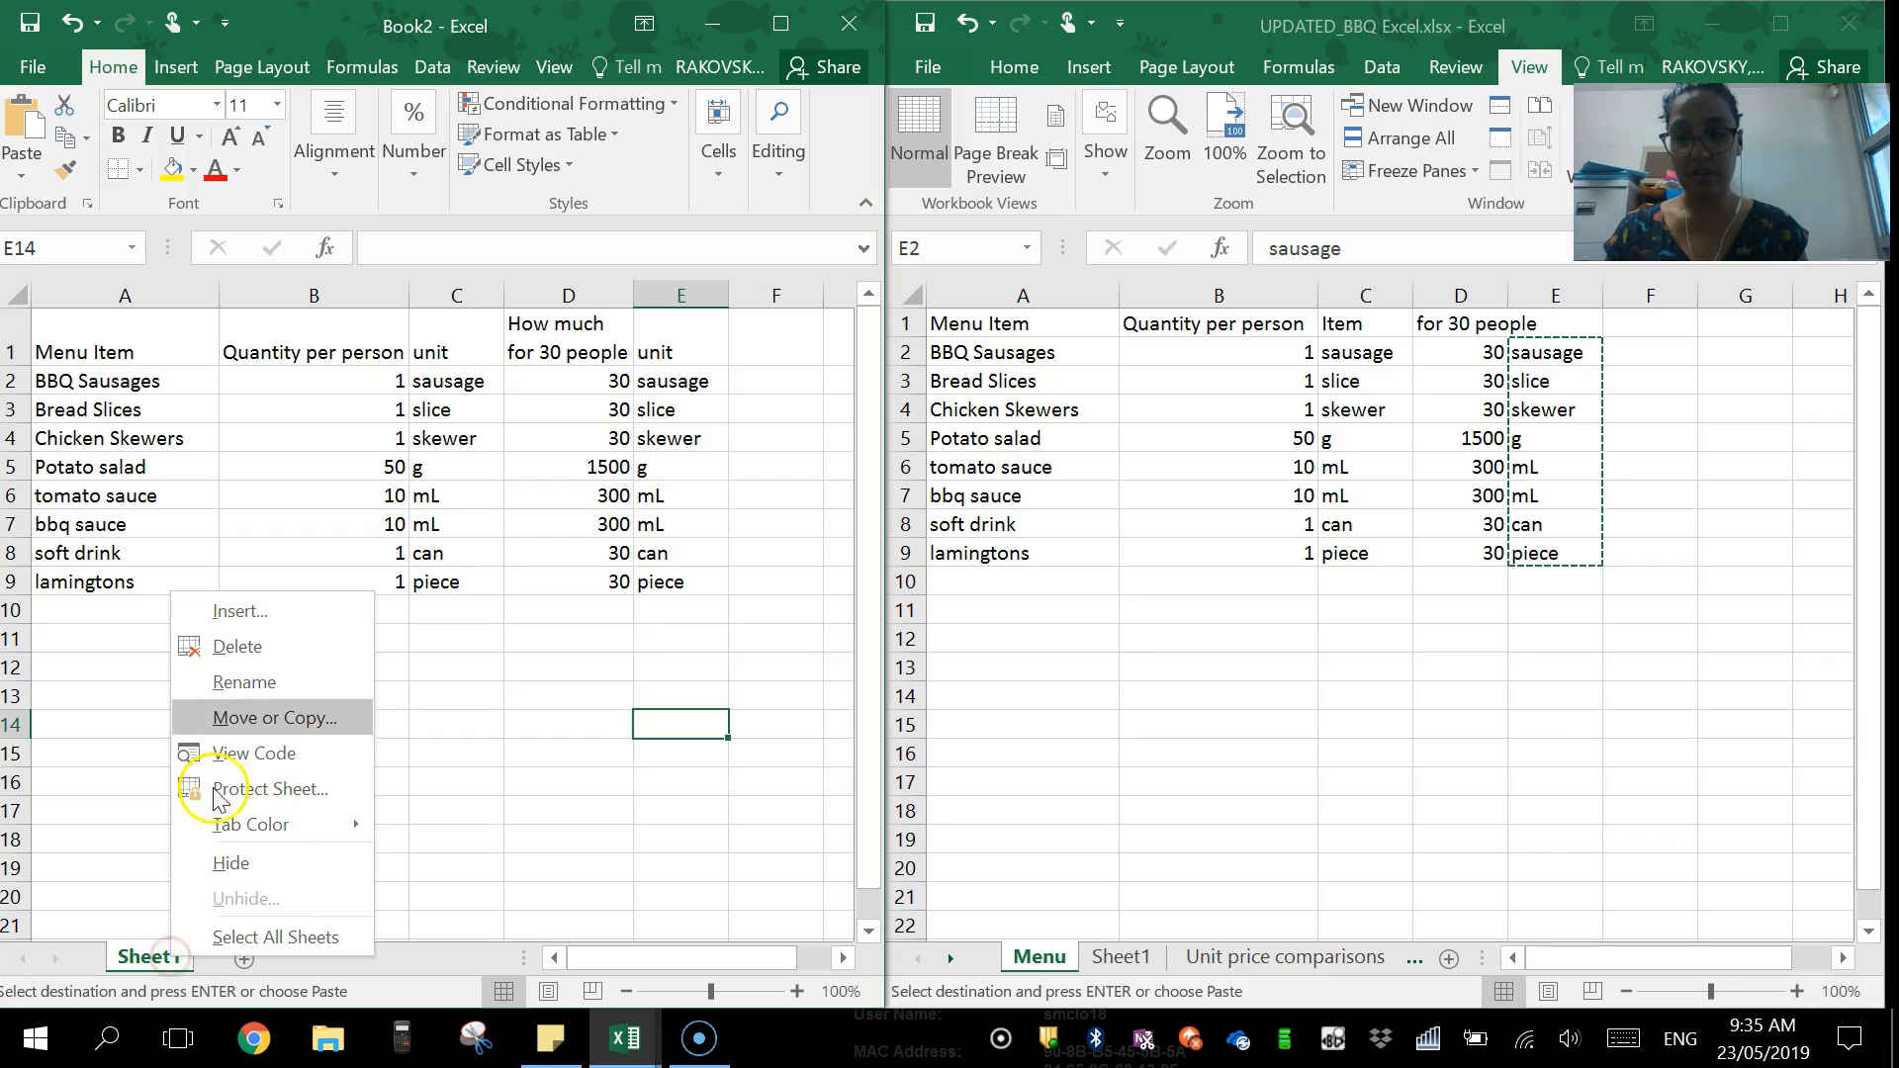
click(261, 670)
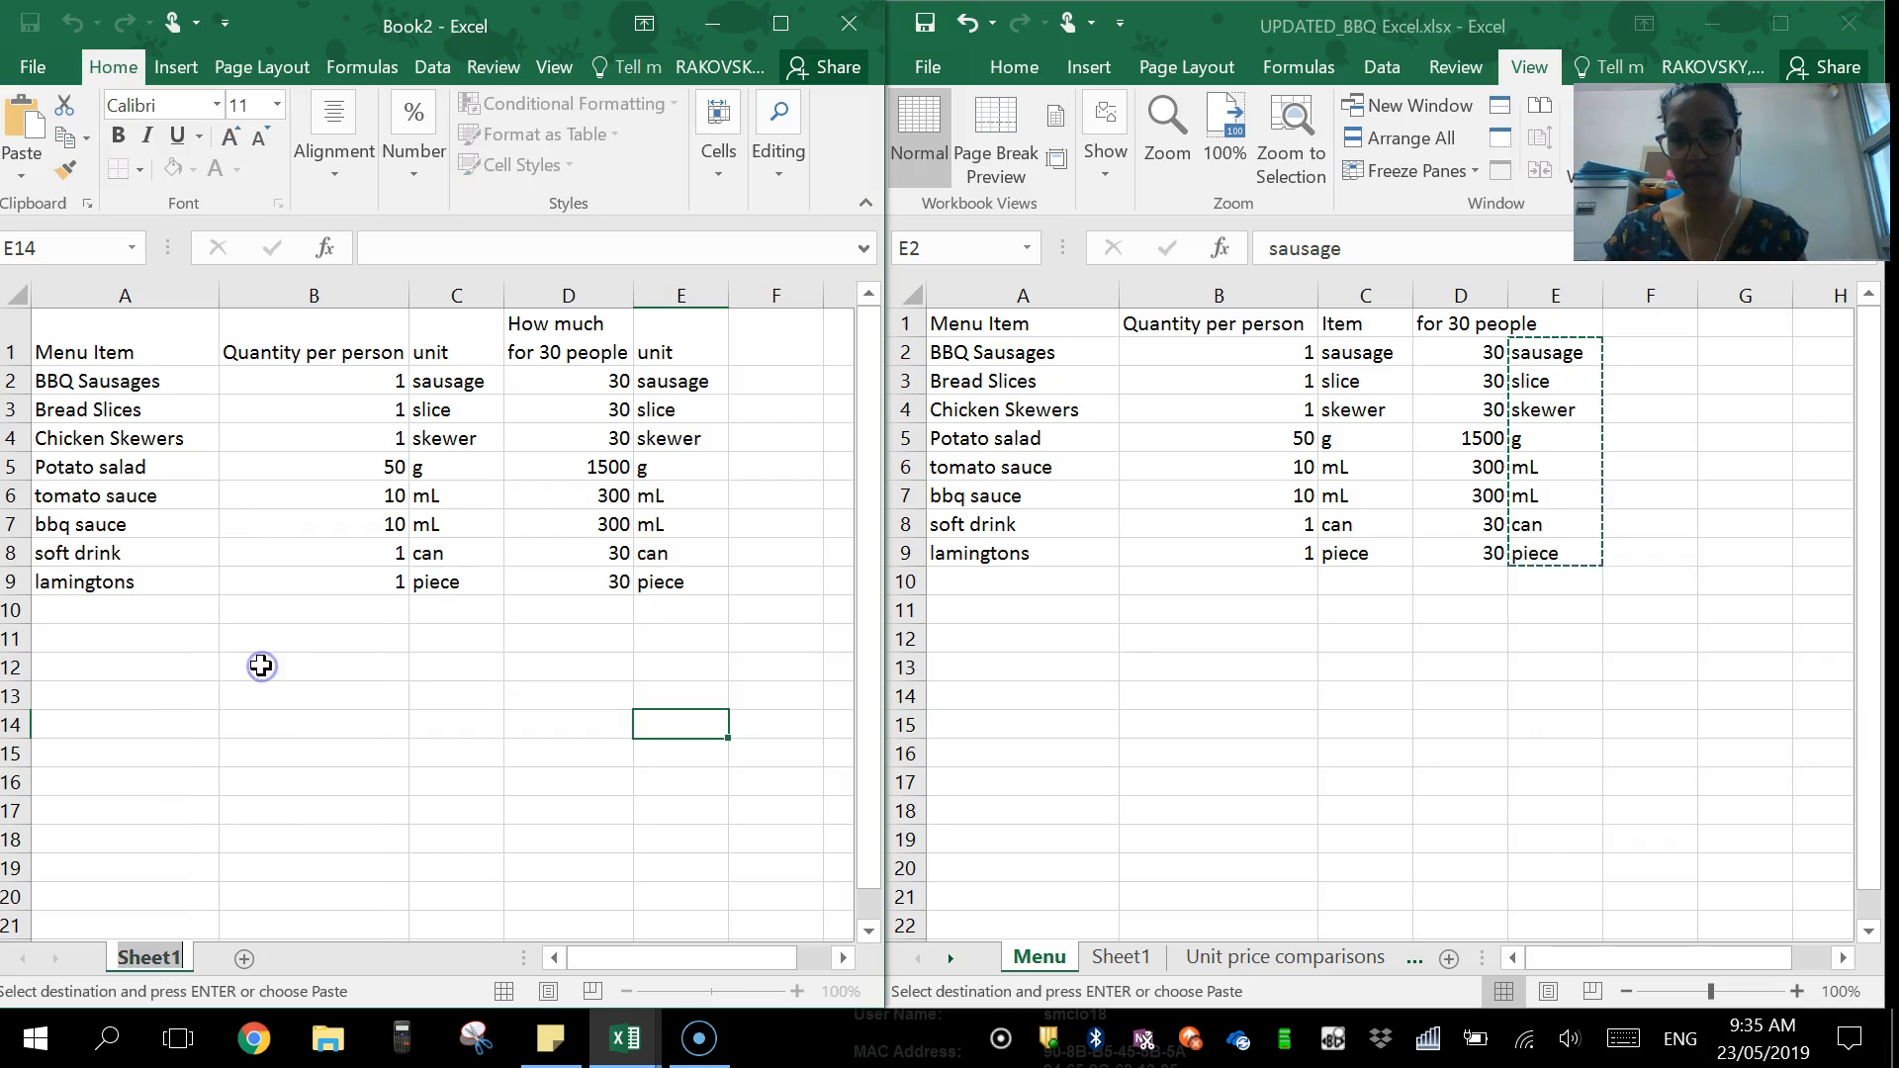
text(Menu)
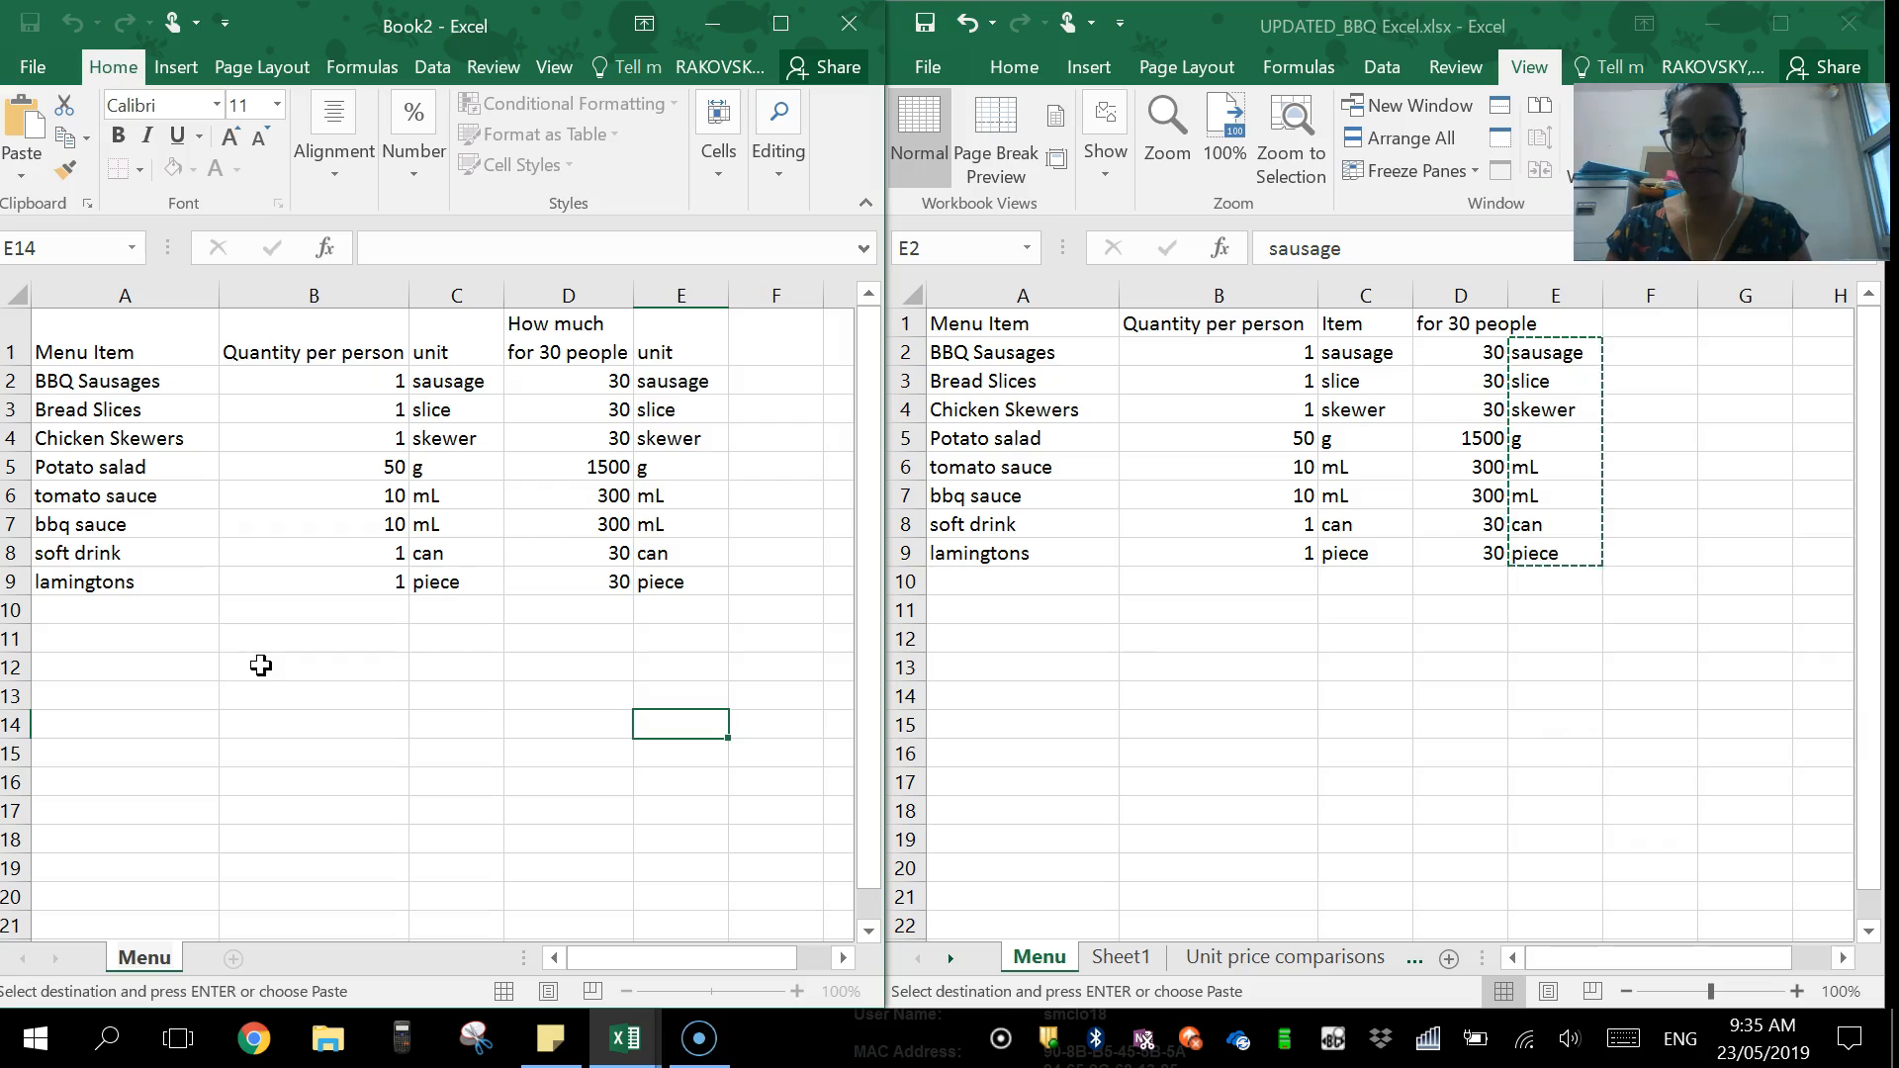
key(Return)
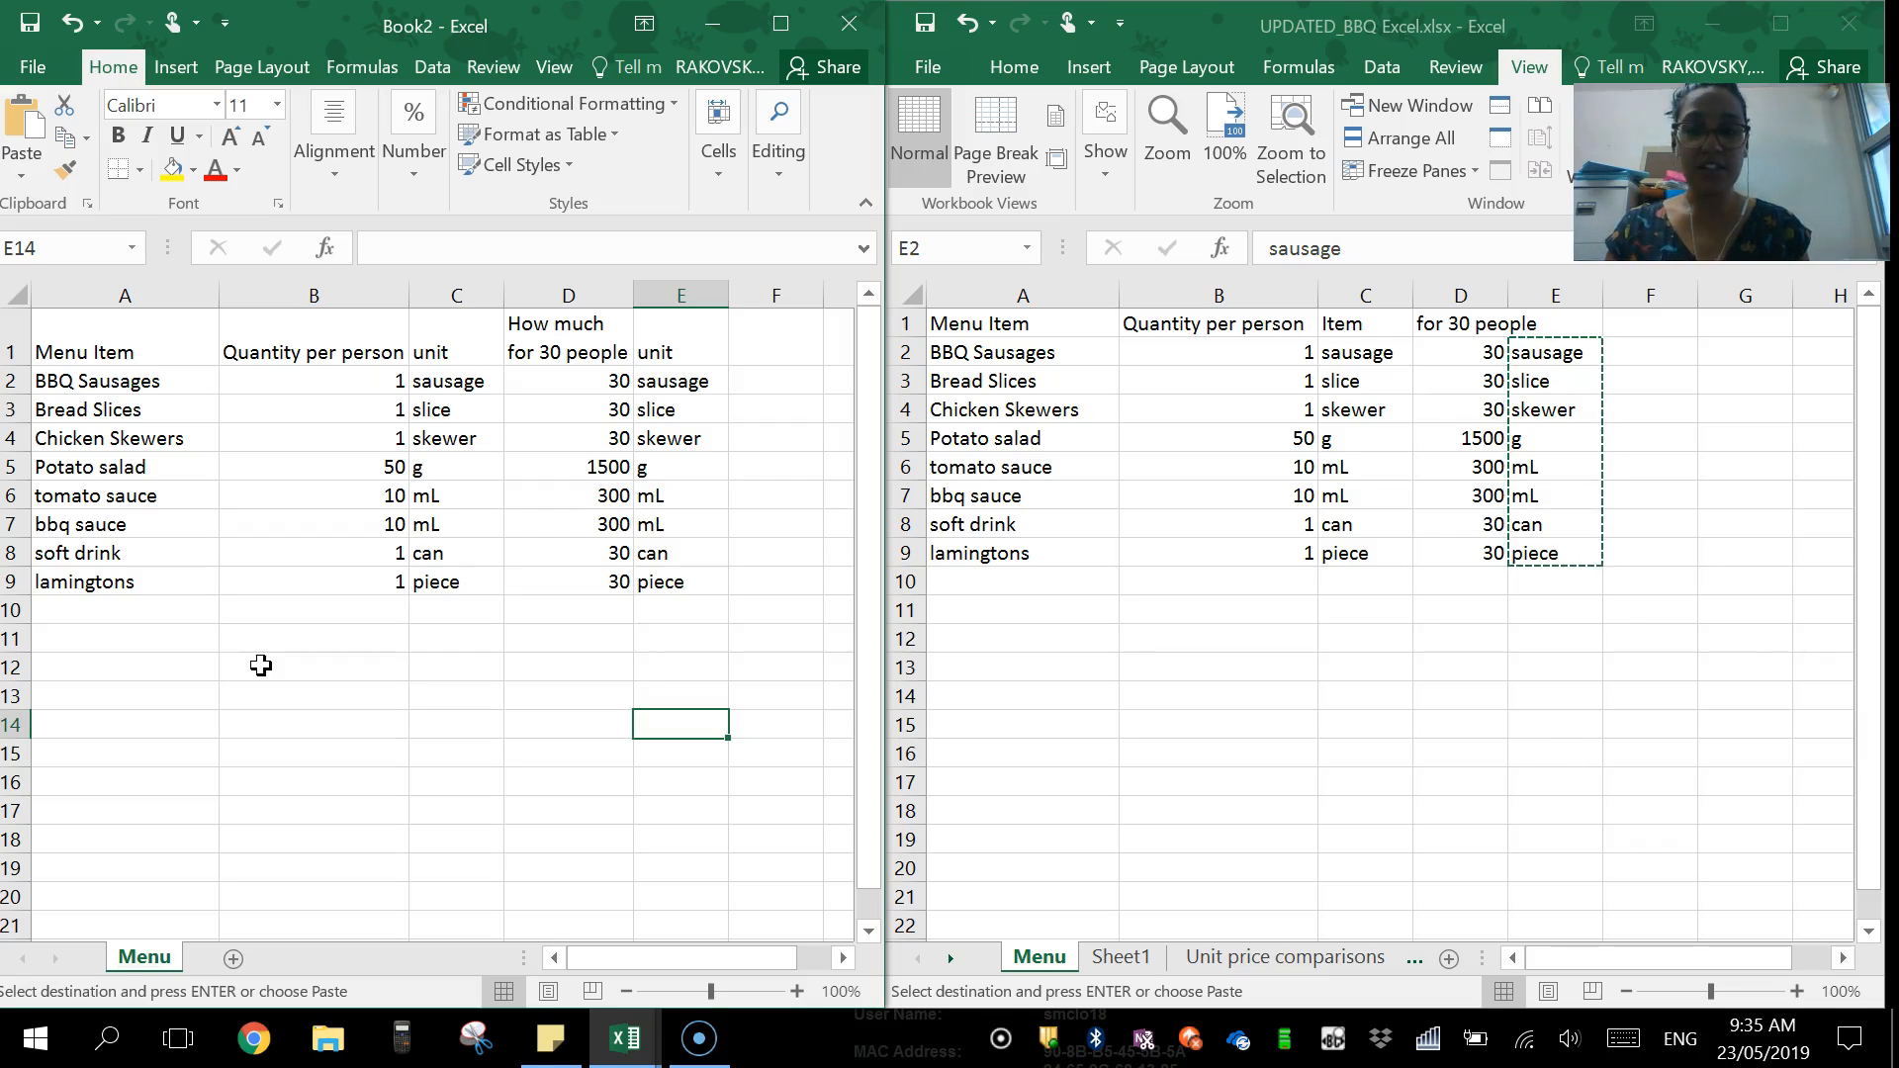